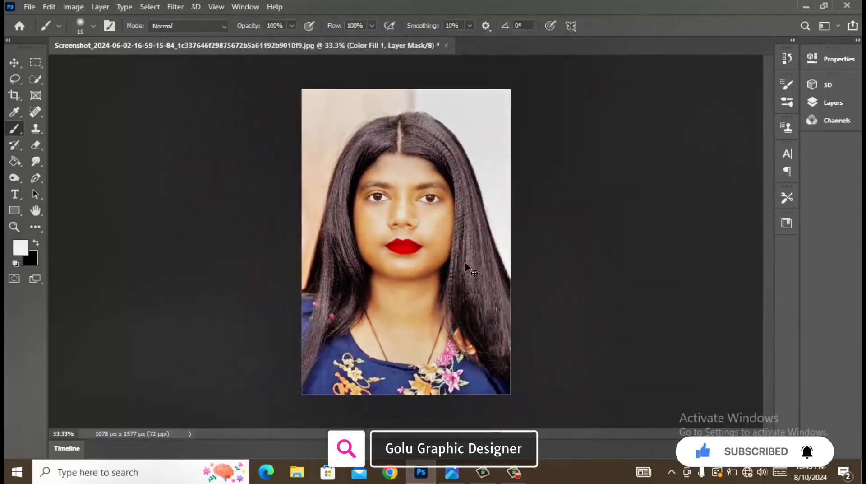
- Switch to the photo viewer and examine the skin of the original portrait for comparison with the retouched version
scroll(466, 263, up, 1)
key(alt+Tab)
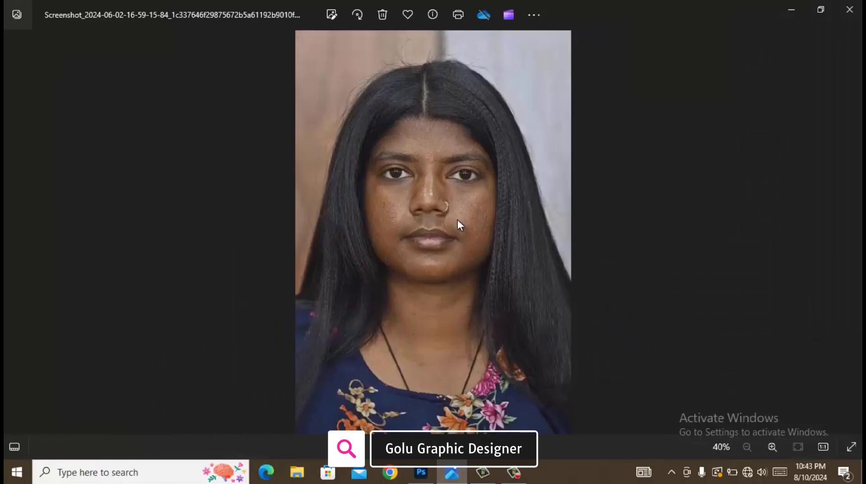
scroll(459, 226, up, 5)
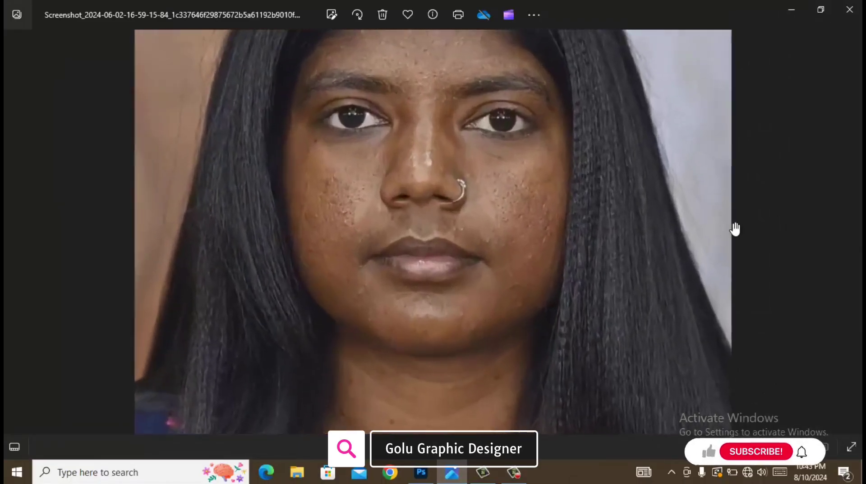
scroll(735, 229, down, 5)
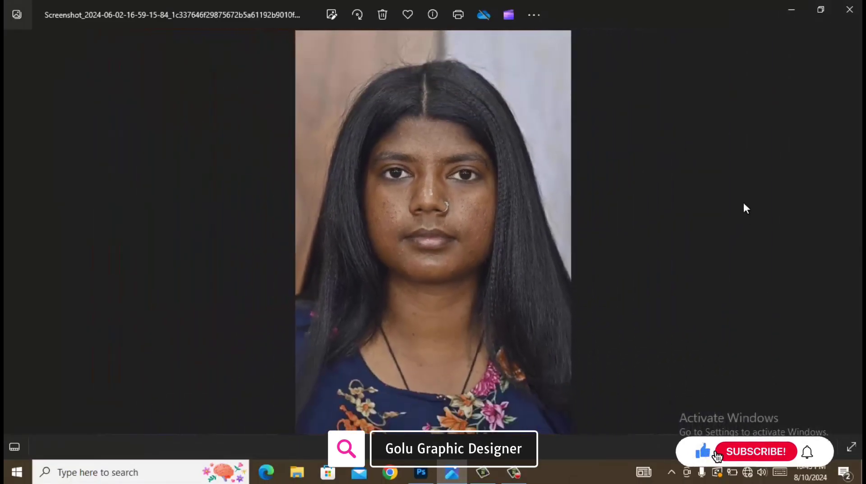
key(alt+Tab)
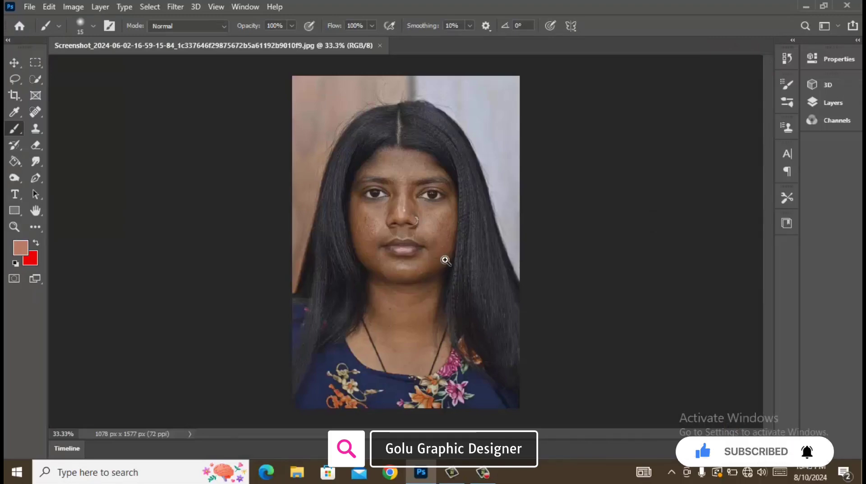
- Apply the Auto Contrast, Auto Color and Auto Tone corrections to the unedited portrait in Photoshop
scroll(452, 263, up, 3)
drag(459, 276, 479, 320)
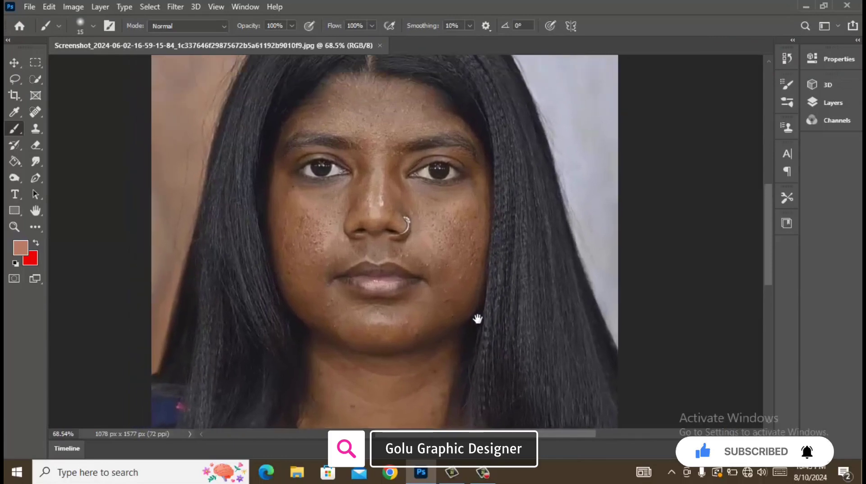
click(73, 7)
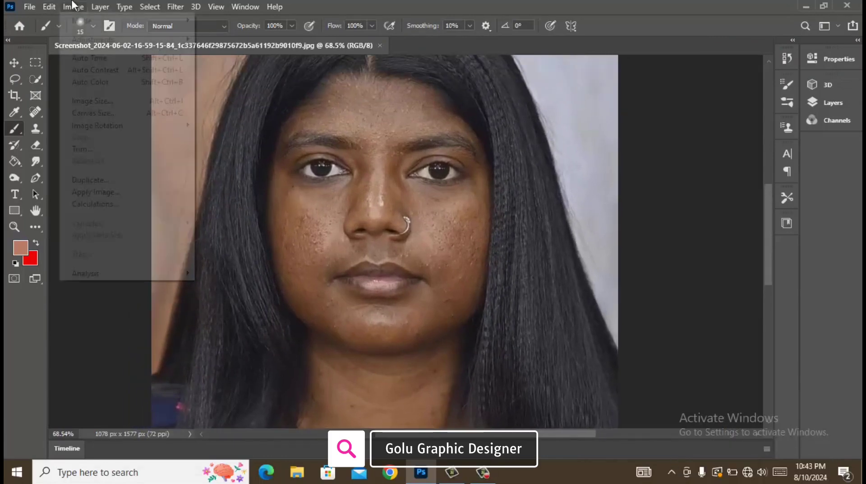
mouse_move(76, 45)
click(95, 70)
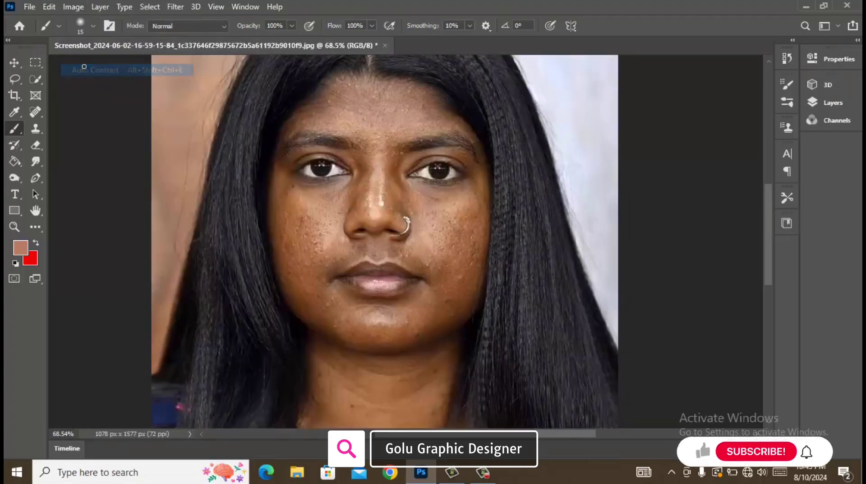
click(69, 7)
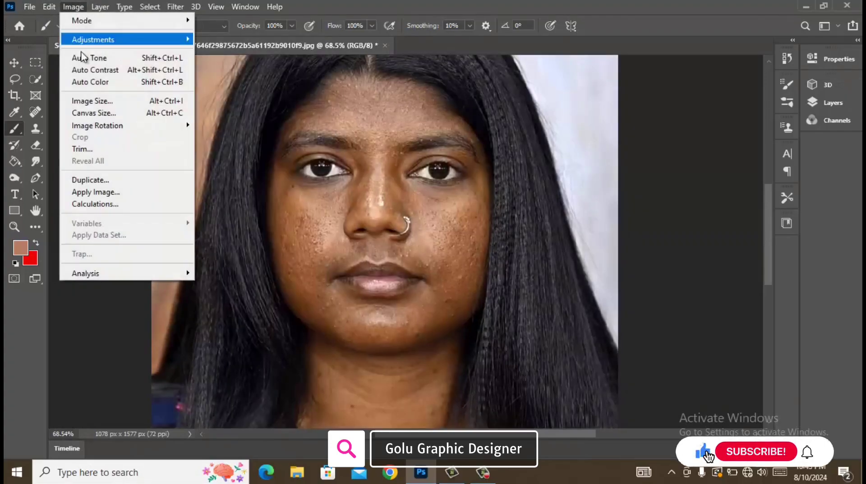
click(87, 81)
click(72, 7)
mouse_move(86, 41)
click(159, 57)
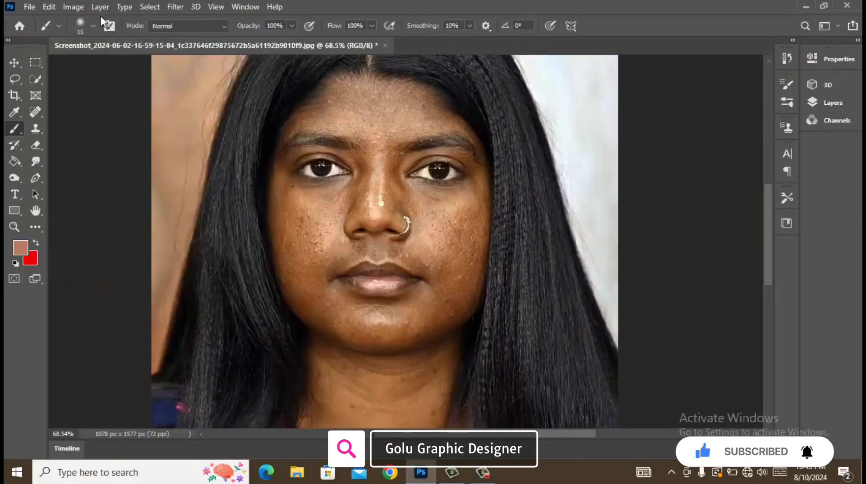
- Adjust the portrait's Levels with input values of 5 for shadows, 1.13 for midtones and 233 for highlights
click(75, 6)
mouse_move(73, 39)
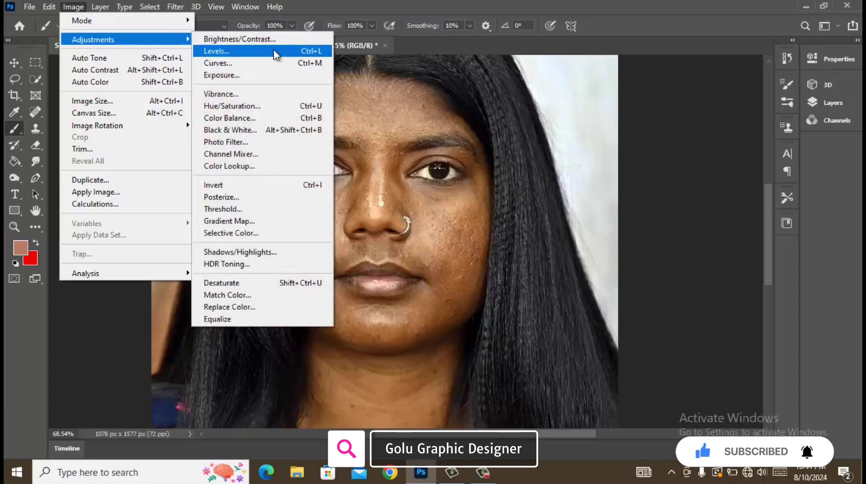
click(271, 56)
mouse_move(477, 237)
mouse_down()
mouse_move(495, 237)
mouse_move(479, 237)
mouse_up()
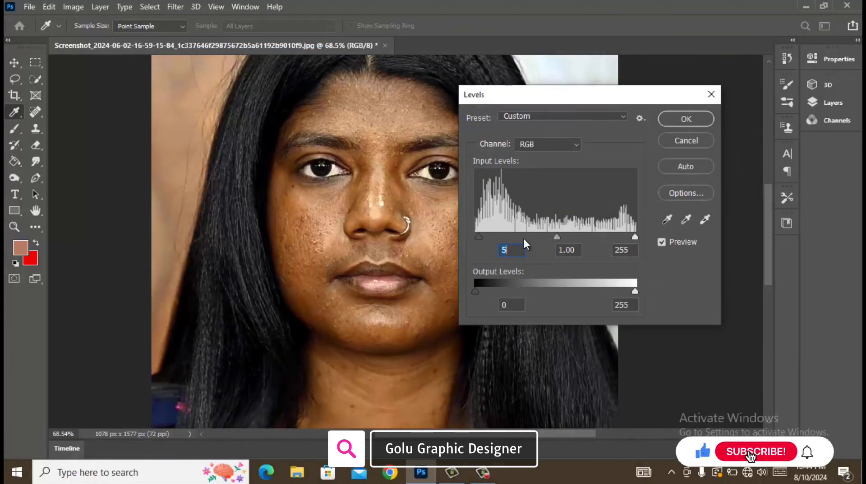
drag(636, 238, 620, 236)
drag(550, 237, 546, 240)
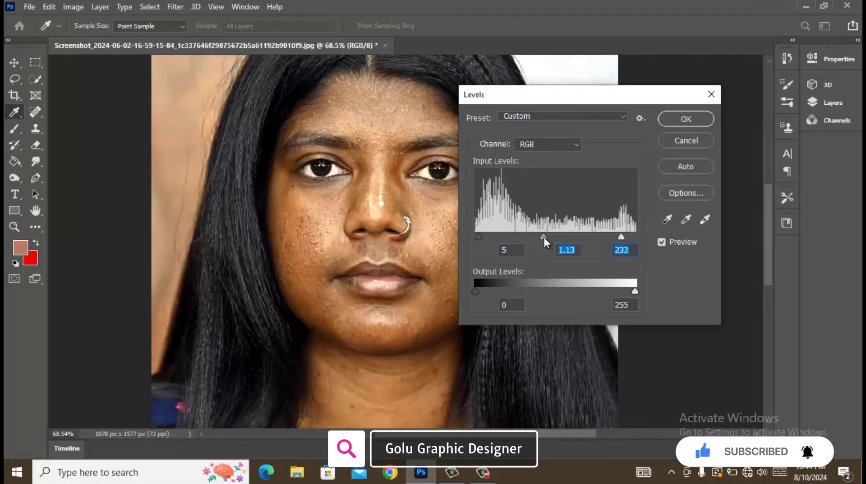
click(665, 122)
key(b)
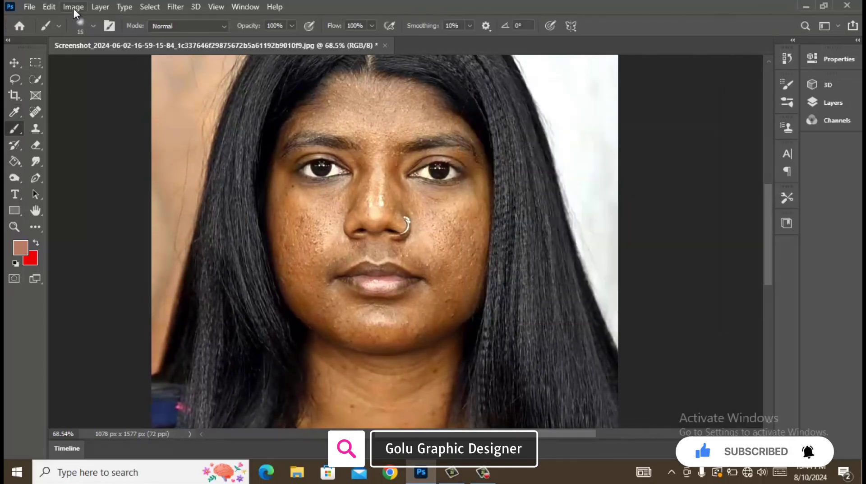
- Brighten the portrait with a Curves adjustment, raising a midtone point at input 134 to output 175
click(73, 7)
mouse_move(74, 37)
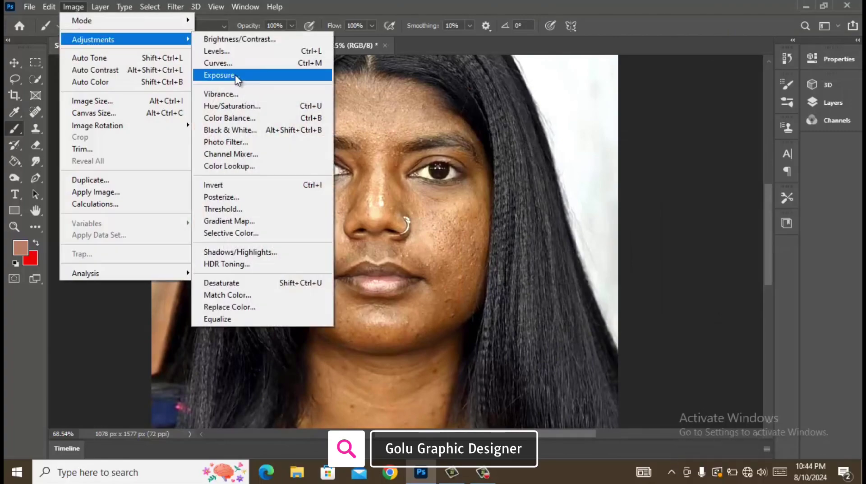
click(264, 64)
drag(595, 185, 580, 172)
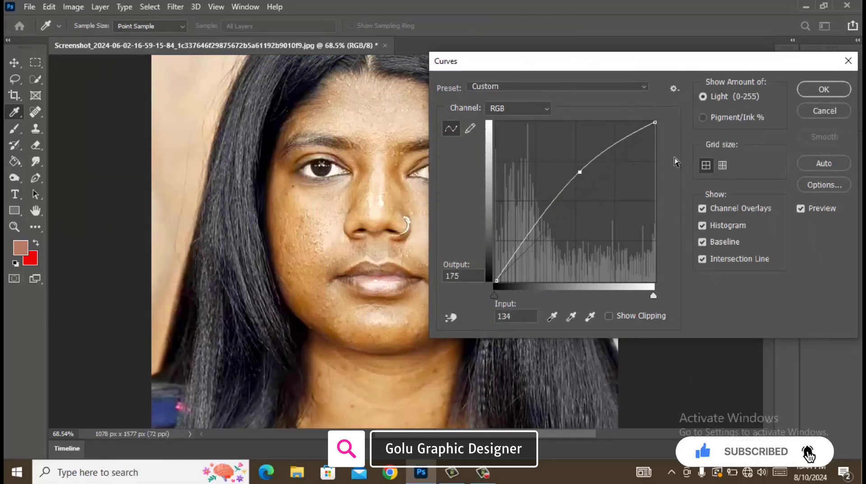
click(843, 92)
key(b)
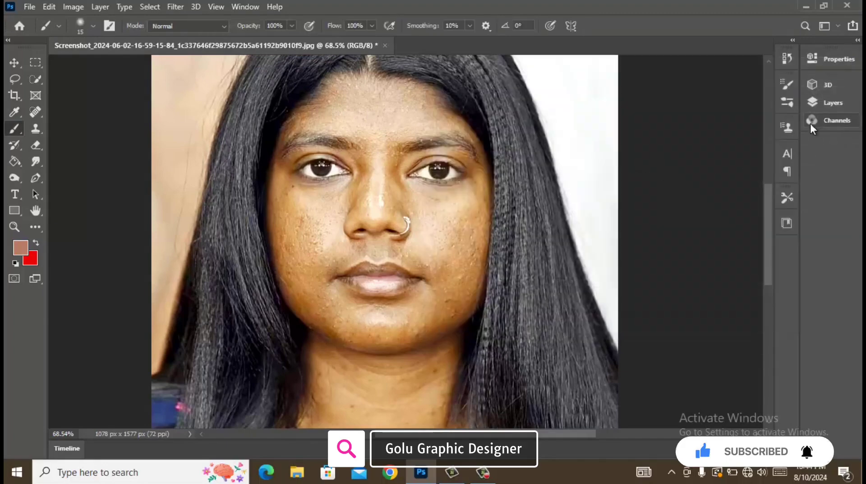
- Duplicate the Background layer and set the copy's blend mode to Vivid Light
click(819, 103)
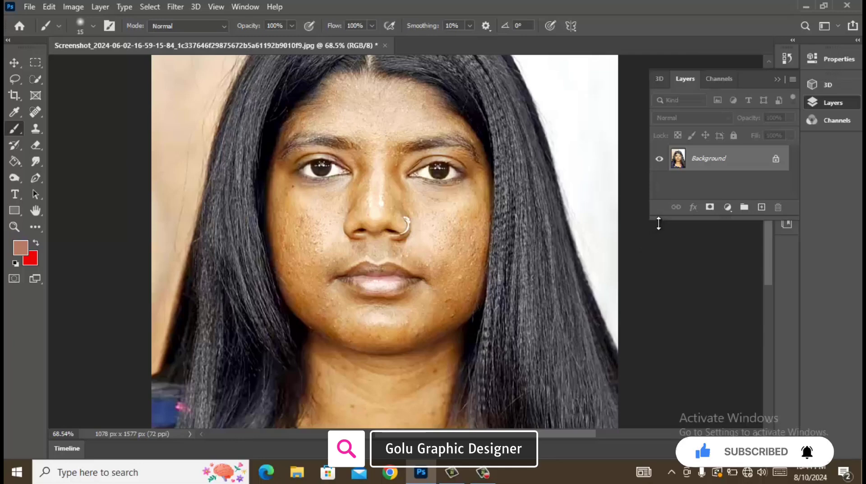
drag(660, 228, 662, 277)
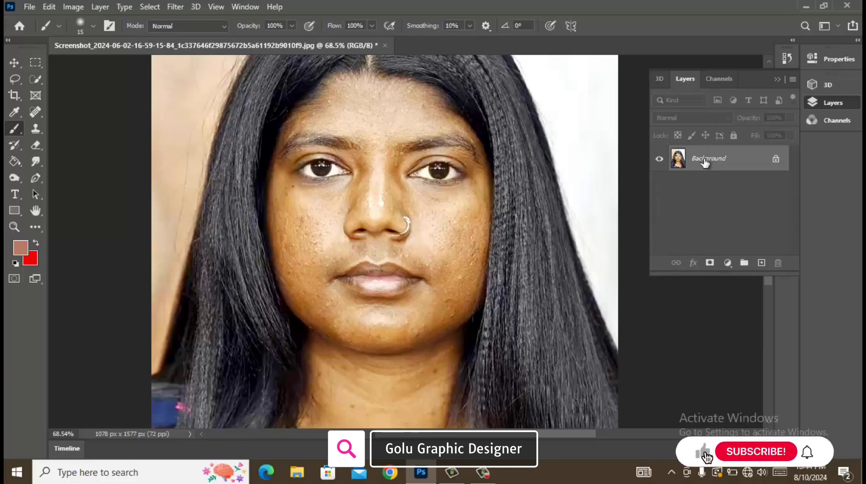
drag(709, 158, 761, 262)
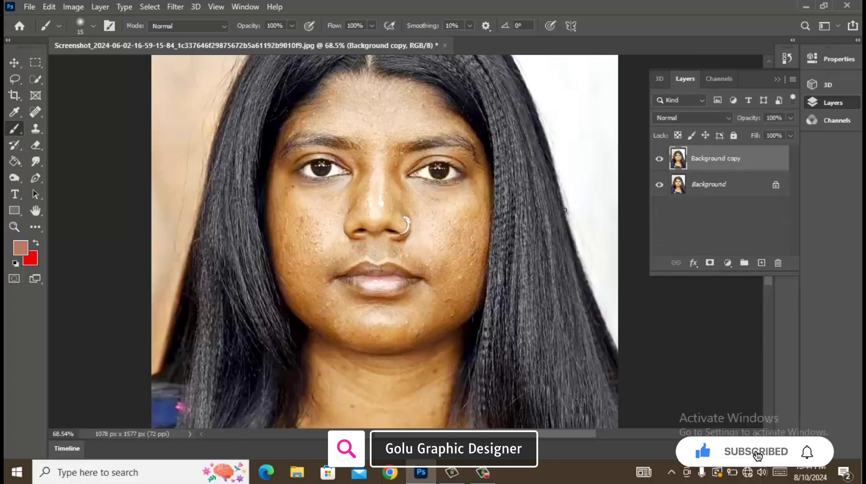
click(681, 121)
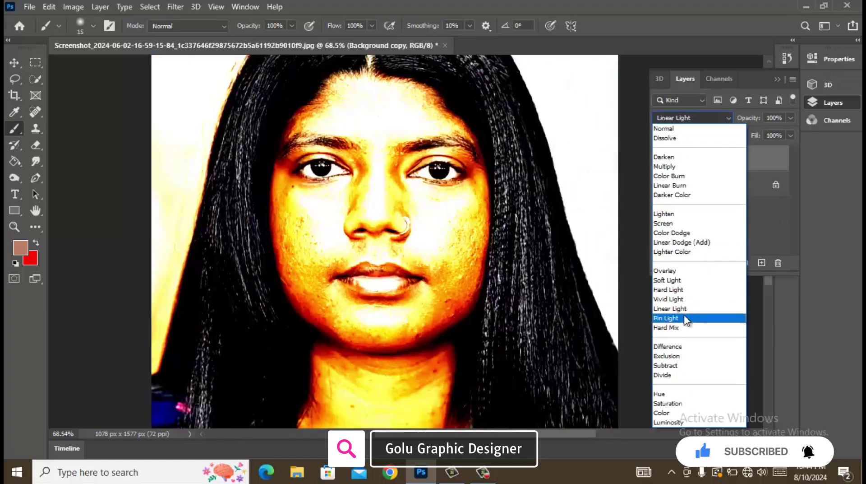
click(683, 307)
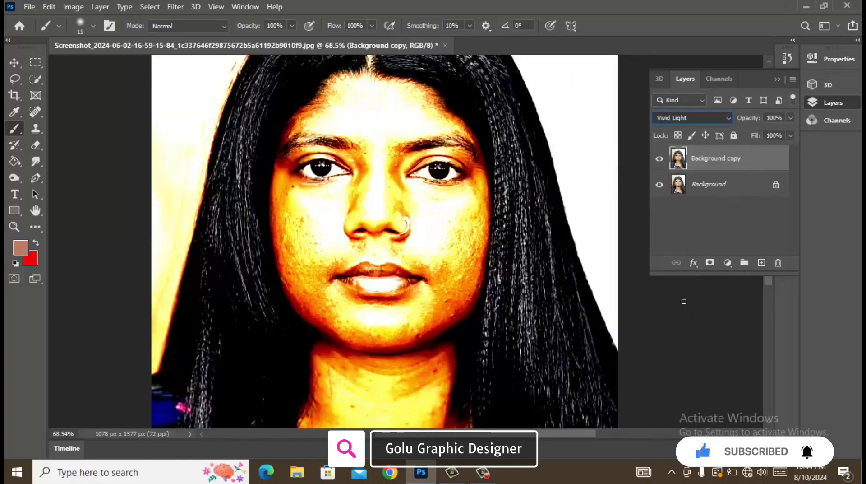
- Invert the Background copy layer and apply a High Pass filter to it
click(81, 6)
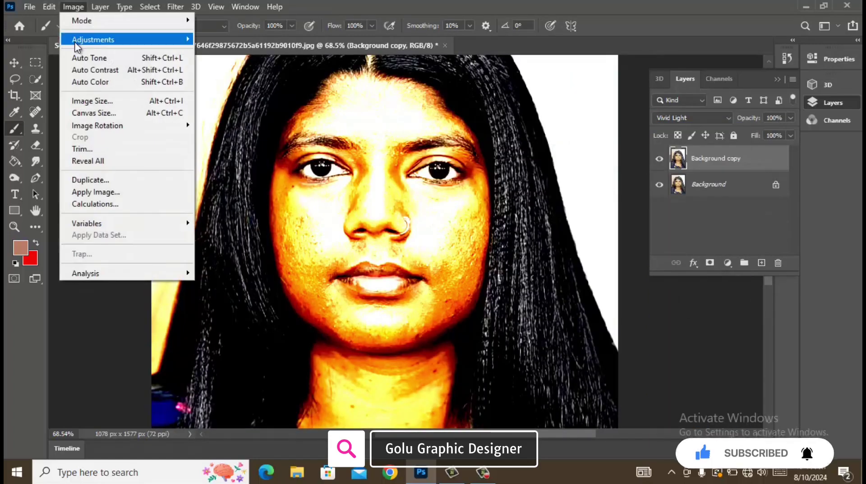
mouse_move(79, 39)
click(221, 184)
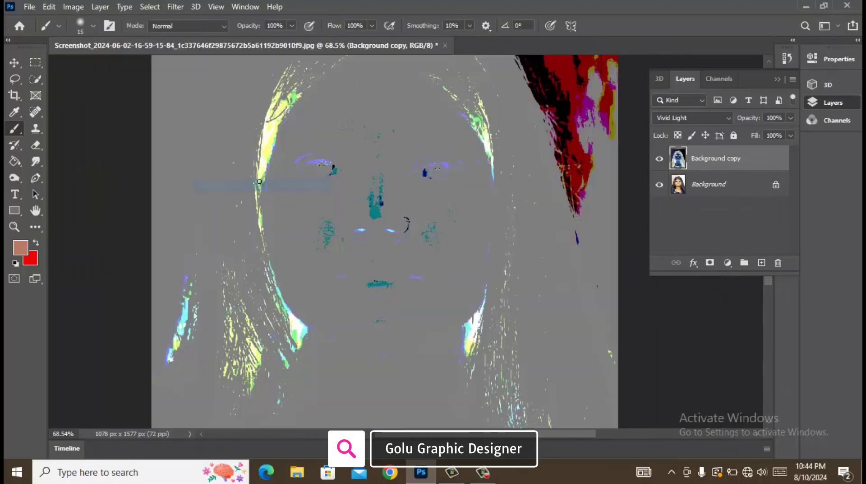
click(175, 6)
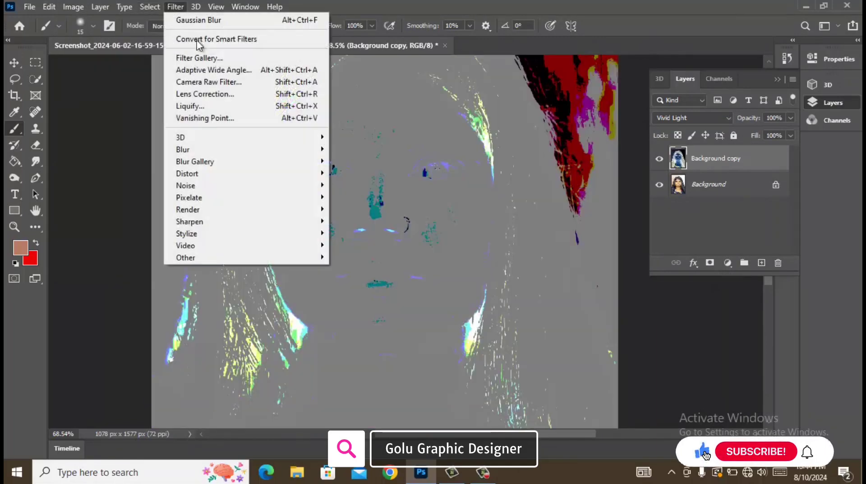
mouse_move(214, 258)
click(346, 268)
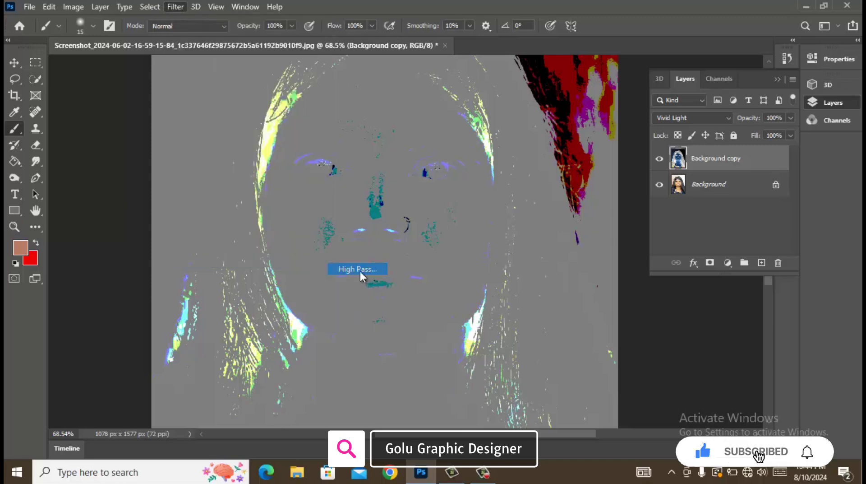
click(731, 157)
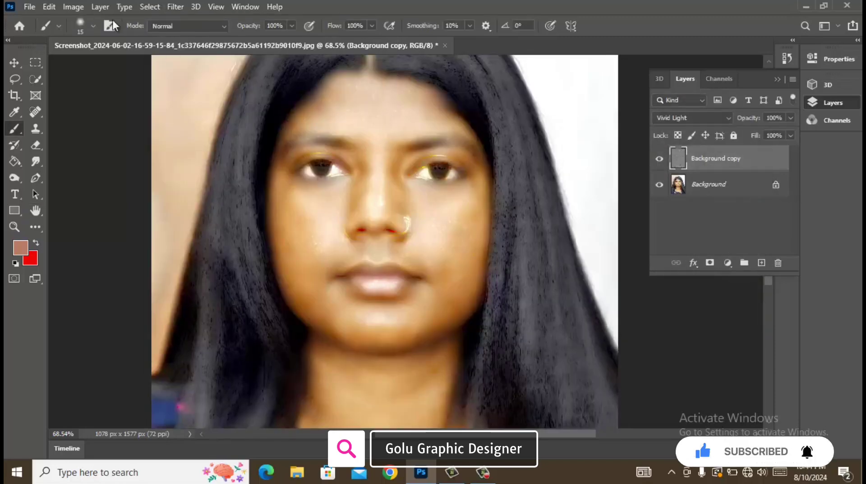
- Apply a Gaussian Blur with a 0.7 pixel radius to the Background copy and add a black layer mask
click(175, 6)
mouse_move(199, 149)
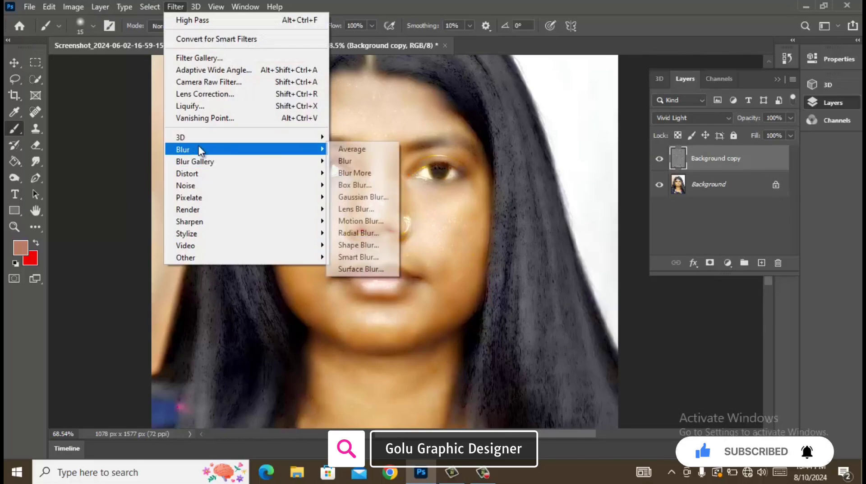
click(390, 198)
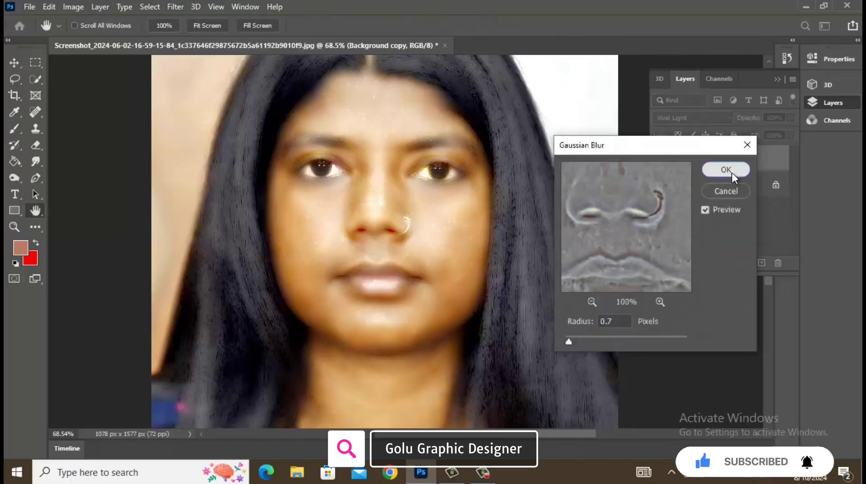
click(732, 170)
alt+click(710, 264)
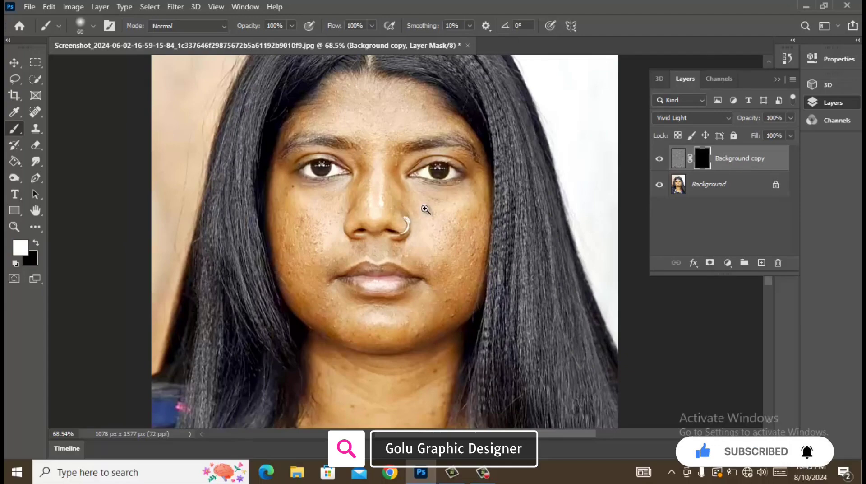
- Paint white on the layer mask with a soft 80 px brush to smooth the nose and cheek skin
ctrl+click(425, 209)
ctrl+click(425, 208)
key(bracketright)
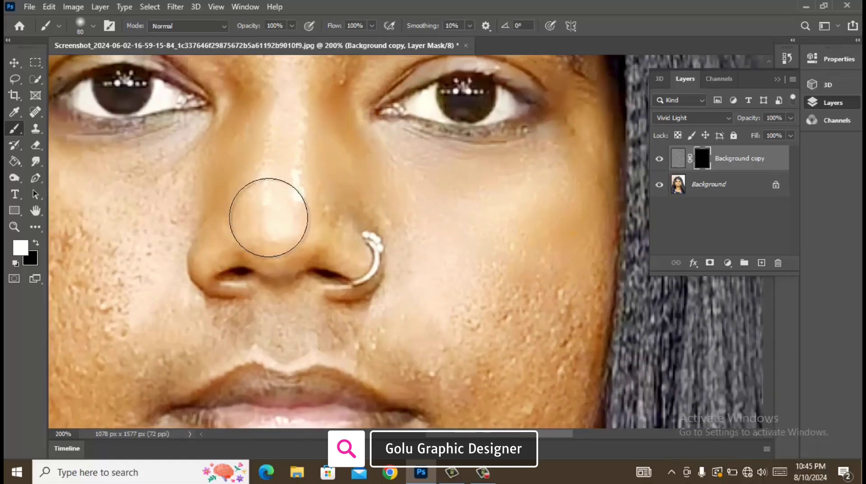
drag(120, 231, 123, 232)
scroll(242, 192, left, 4)
mouse_move(242, 192)
mouse_down()
mouse_move(146, 184)
mouse_move(199, 290)
mouse_up()
- Reduce the brush to 50 px and paint the mask over the lower cheek, mouth surroundings and chin
scroll(262, 207, down, 3)
key(bracketleft)
key(bracketleft)
key(bracketleft)
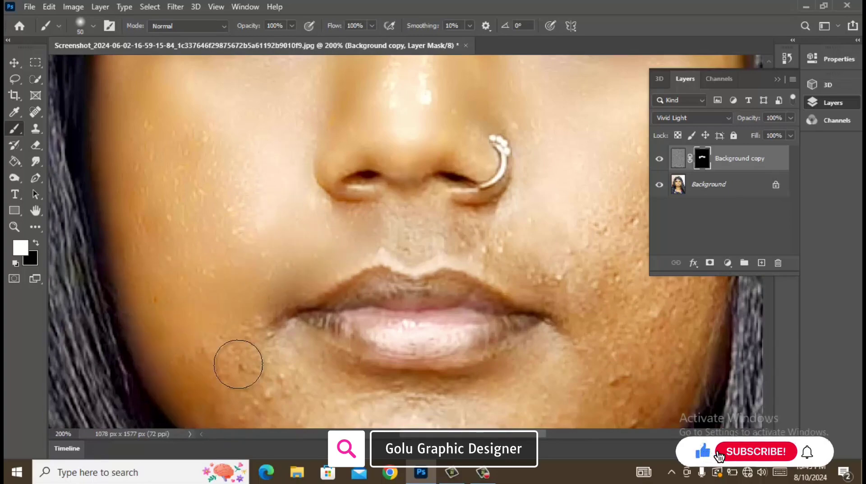
scroll(178, 221, down, 3)
scroll(178, 221, right, 2)
mouse_move(178, 220)
mouse_down()
mouse_move(219, 217)
mouse_move(212, 305)
mouse_move(258, 342)
mouse_move(452, 272)
mouse_move(355, 251)
mouse_move(594, 246)
mouse_up()
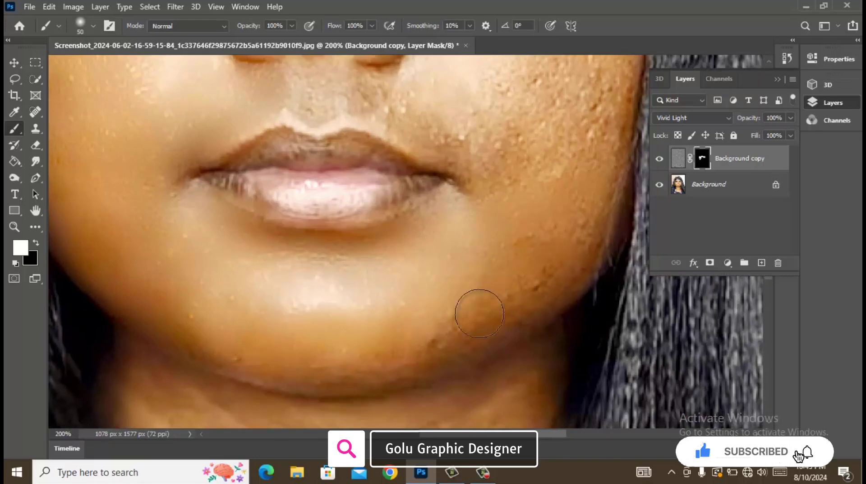
- Extend the mask painting over the jawline, neck and upper chest, enlarging the brush to 80 px
scroll(273, 368, down, 5)
scroll(145, 252, up, 2)
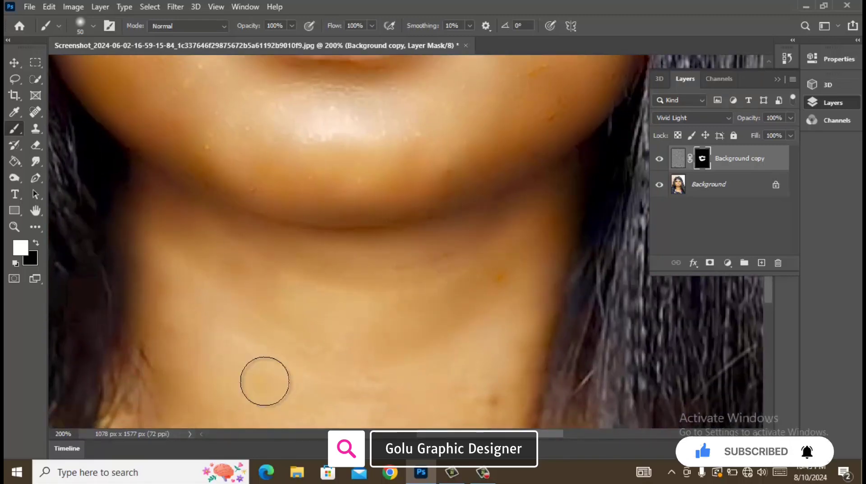
scroll(416, 365, down, 5)
key(bracketright)
key(bracketright)
key(bracketright)
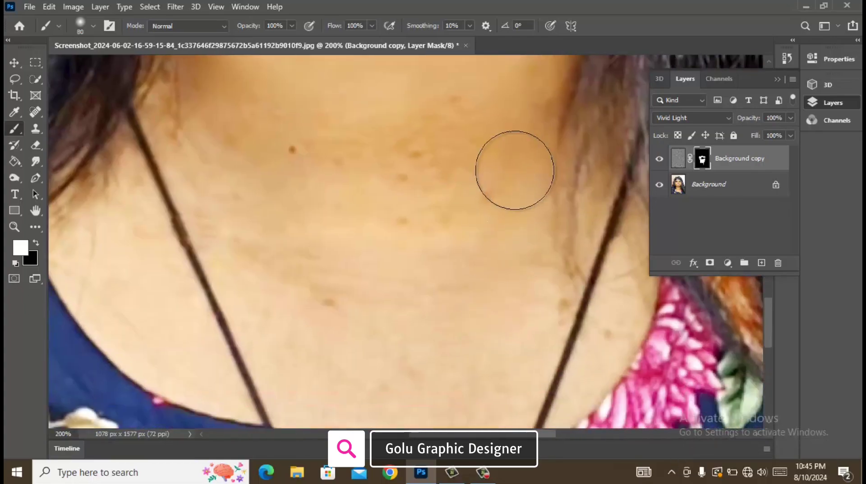
- Reduce the brush to 50 px and paint the mask over the chest skin beside the dark cords and neckline
key(bracketleft)
key(bracketleft)
key(bracketleft)
scroll(494, 315, right, 5)
scroll(387, 194, down, 2)
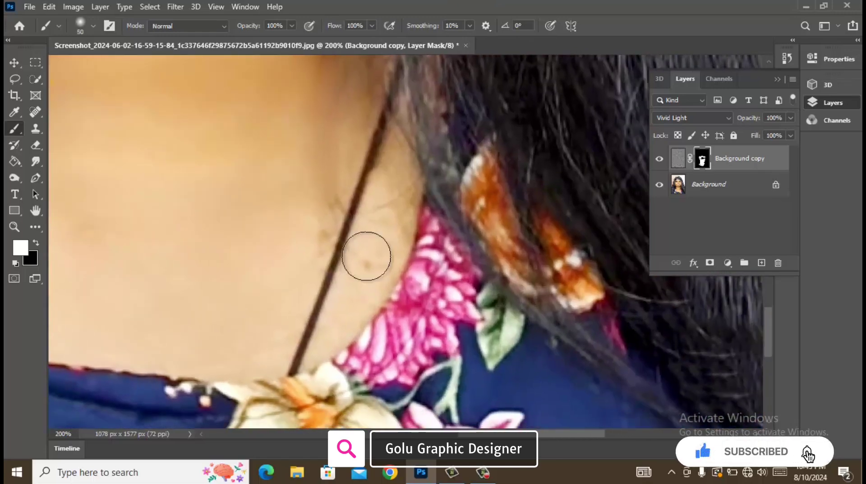
scroll(483, 312, left, 5)
scroll(483, 311, up, 4)
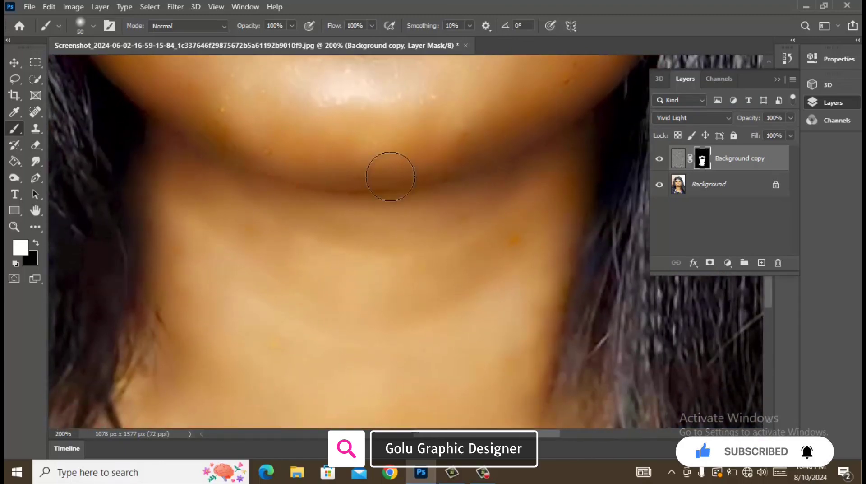
- Paint the mask over the pitted cheek beside the mouth and the skin up to the eye area
scroll(541, 298, up, 6)
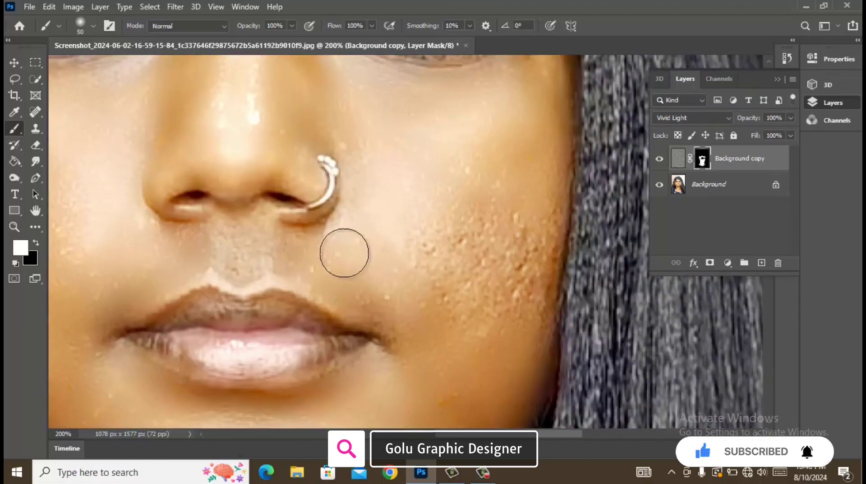
scroll(496, 360, up, 4)
scroll(446, 406, left, 1)
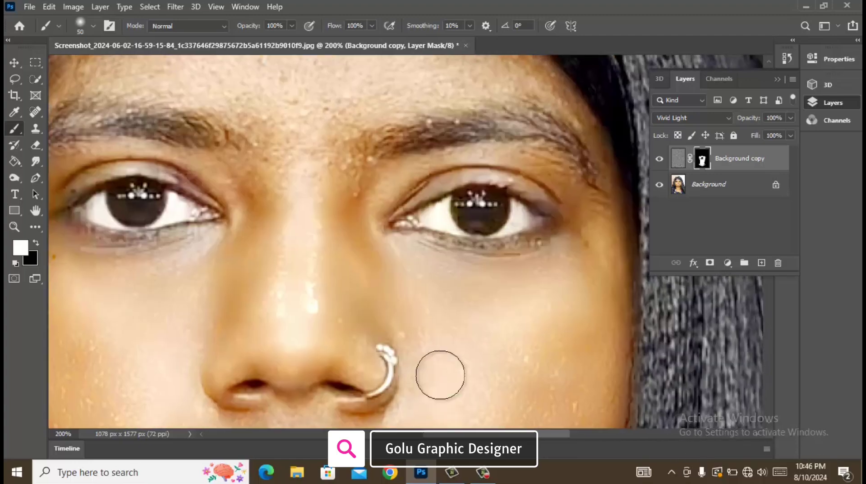
scroll(160, 304, up, 4)
scroll(161, 304, left, 1)
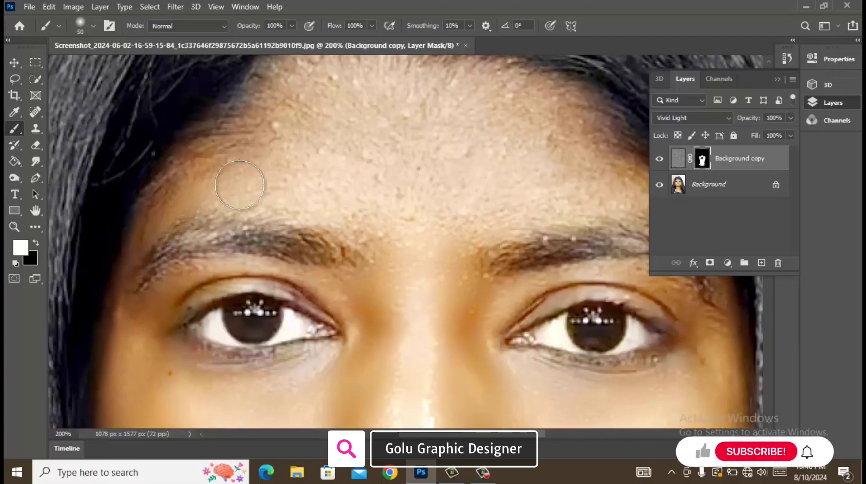
- Paint the mask over the forehead up to the hairline to smooth its skin texture
scroll(320, 128, up, 3)
mouse_move(315, 124)
mouse_down()
mouse_move(539, 185)
mouse_move(569, 256)
mouse_move(358, 210)
mouse_move(180, 273)
mouse_move(354, 308)
mouse_move(445, 280)
mouse_up()
scroll(397, 271, right, 5)
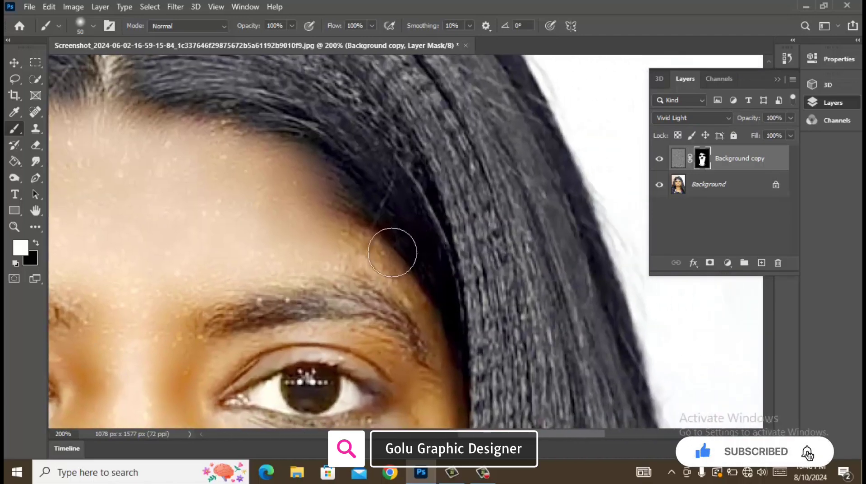
- Reduce the brush to 35 px and paint the mask between and above the eyebrows
key([)
key([)
key([)
scroll(172, 312, left, 4)
scroll(288, 312, down, 1)
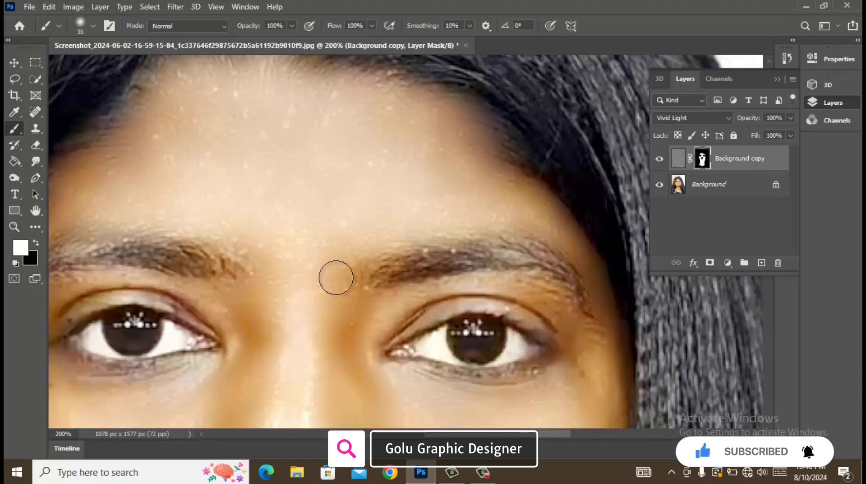
scroll(231, 208, left, 2)
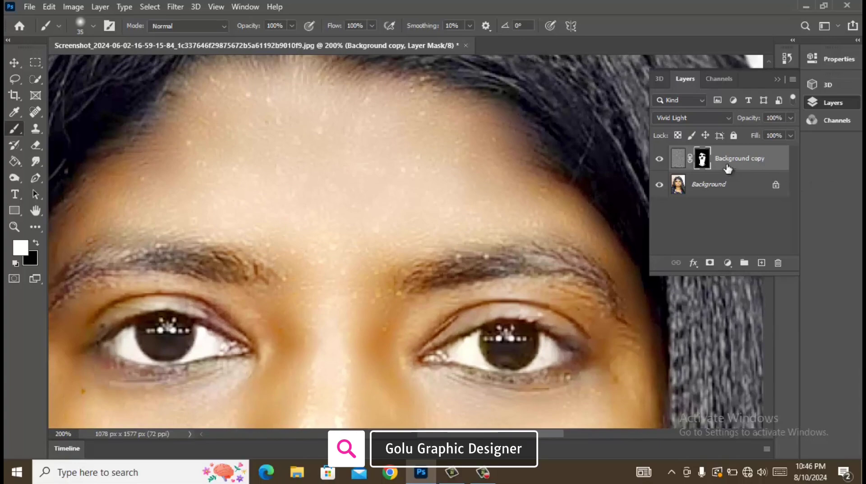
- Merge all visible layers into the Background
click(724, 185)
key(ctrl+shift+e)
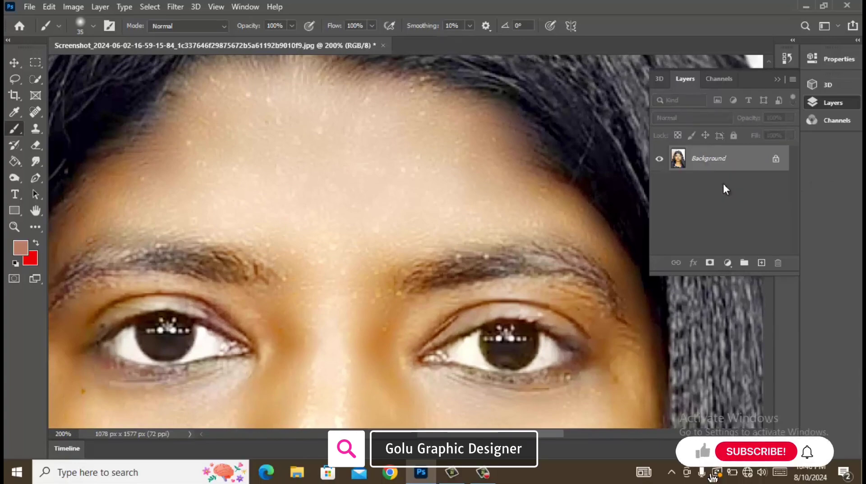
key(ctrl+minus)
key(ctrl+minus)
key(ctrl+minus)
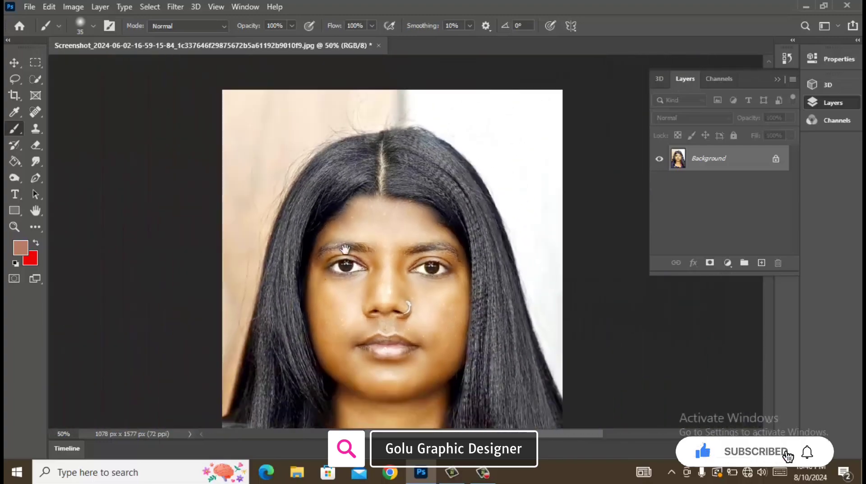
- Apply a Curves adjustment to the Red channel with a point at input 131 and output 143
scroll(345, 249, down, 5)
key(ctrl+plus)
click(70, 6)
mouse_move(86, 39)
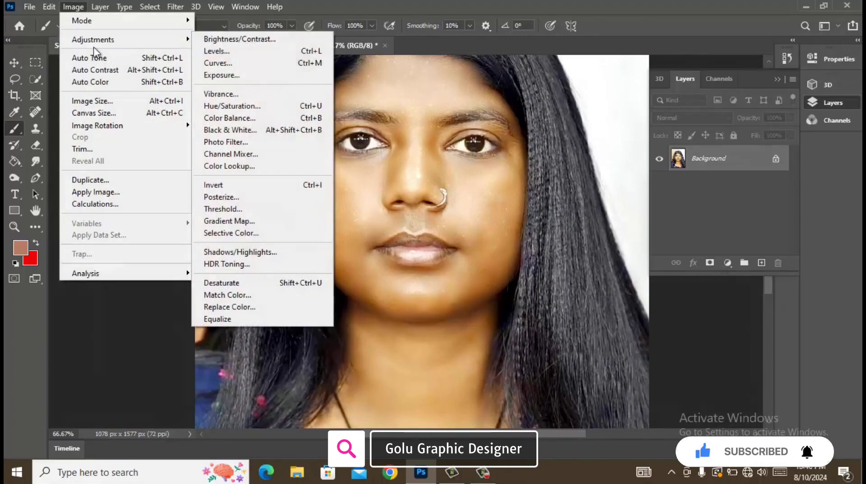
click(226, 65)
click(539, 108)
click(524, 123)
click(580, 192)
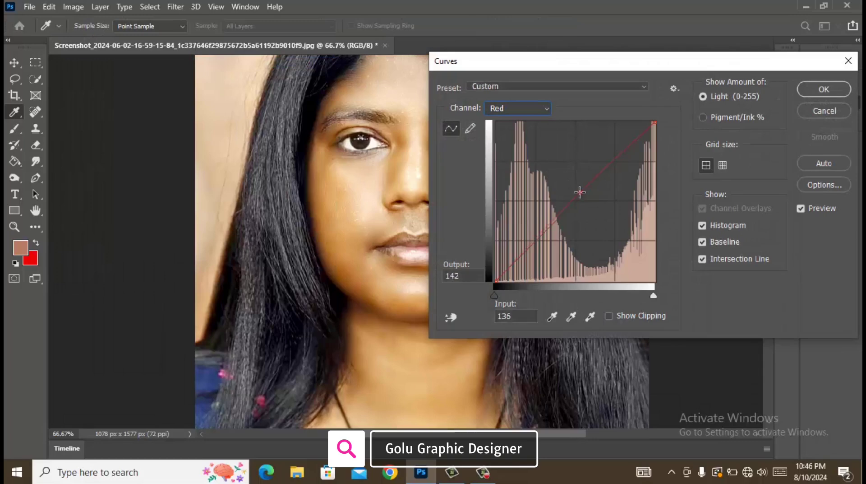
key(alt+2)
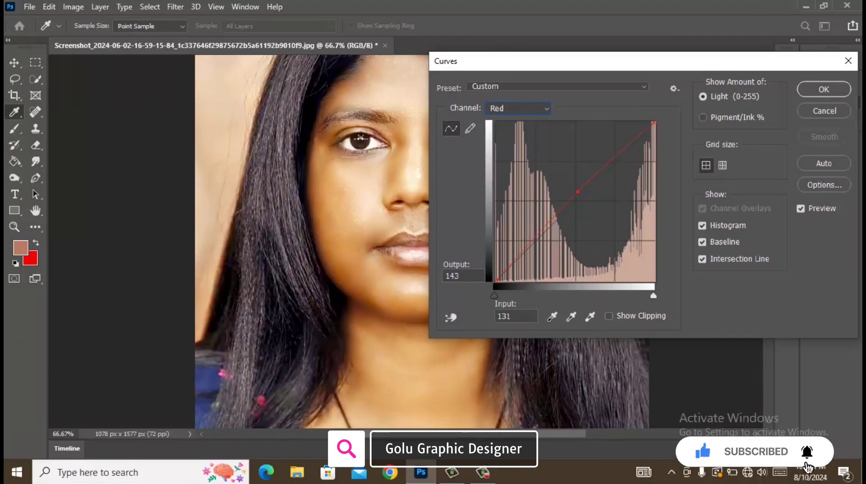
click(824, 90)
- Start a Selective Color adjustment and reduce the cyan and black amounts of the Reds
click(77, 7)
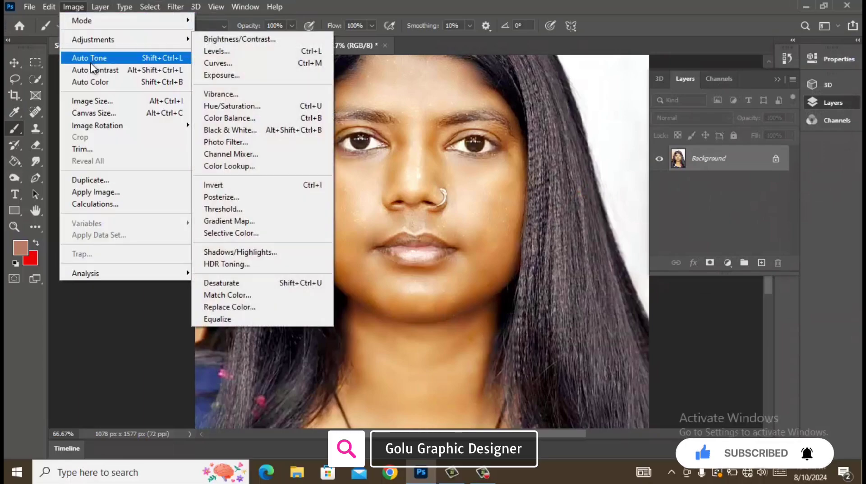
click(91, 62)
click(100, 6)
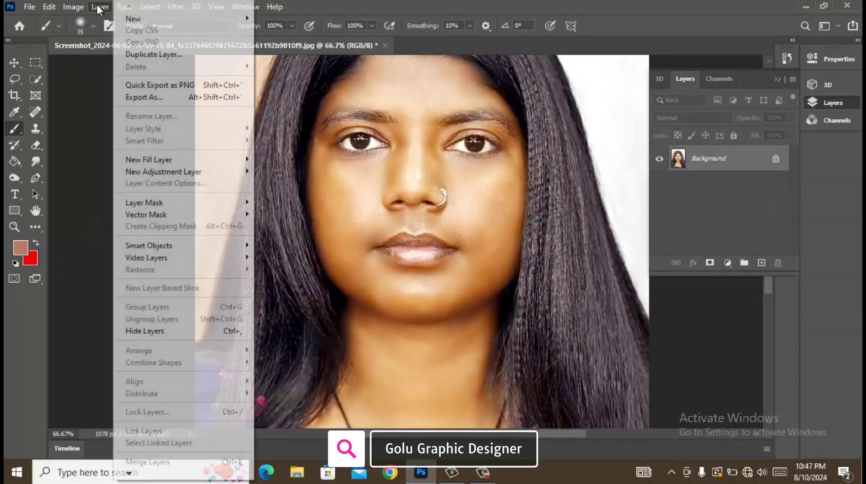
mouse_move(73, 7)
mouse_move(92, 40)
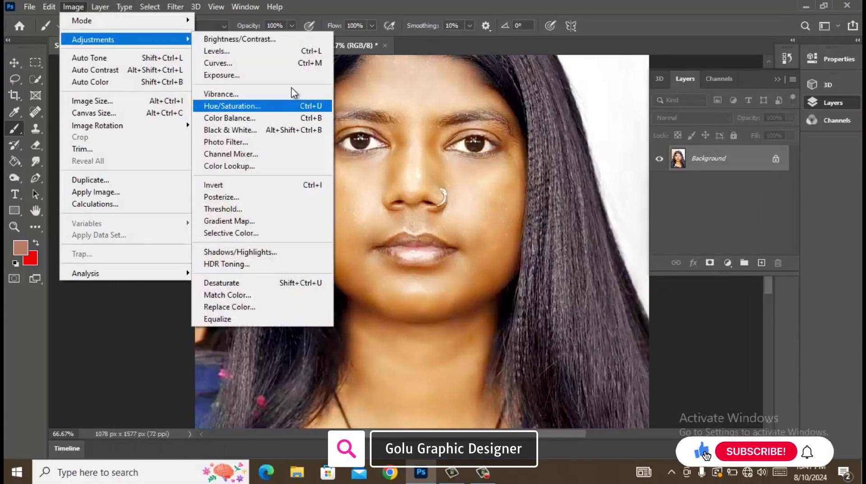
click(240, 232)
drag(364, 71, 630, 118)
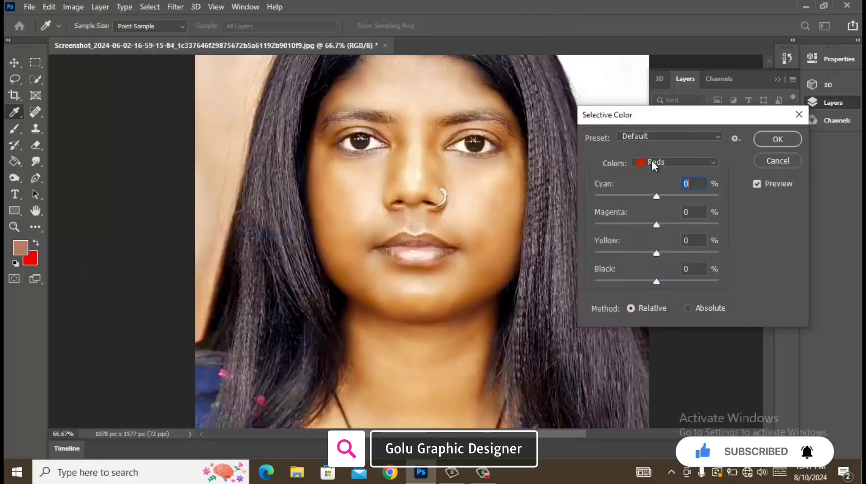
drag(651, 198, 637, 197)
drag(641, 252, 646, 283)
- Set Black to +11% for the Blacks in Selective Color and apply the adjustment
click(678, 160)
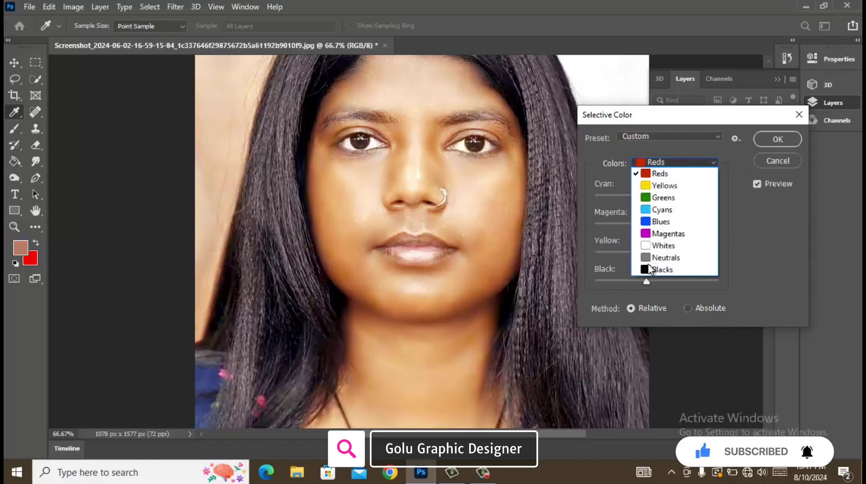
click(653, 271)
drag(657, 280, 671, 281)
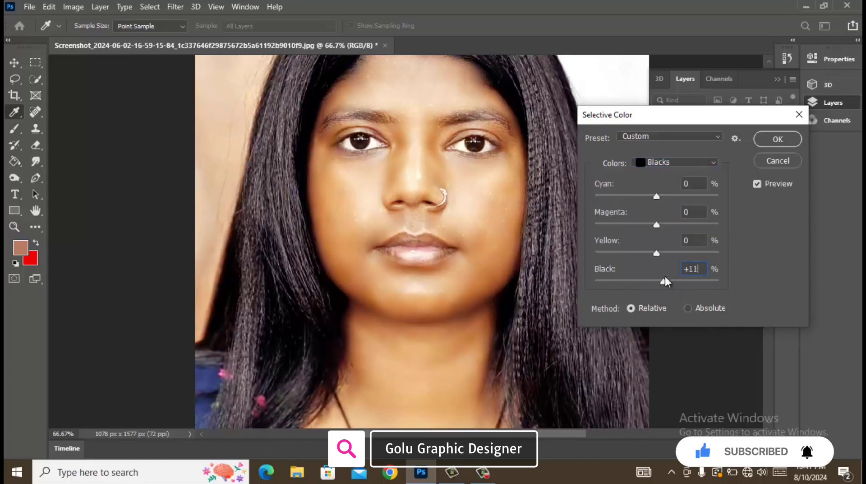
click(779, 141)
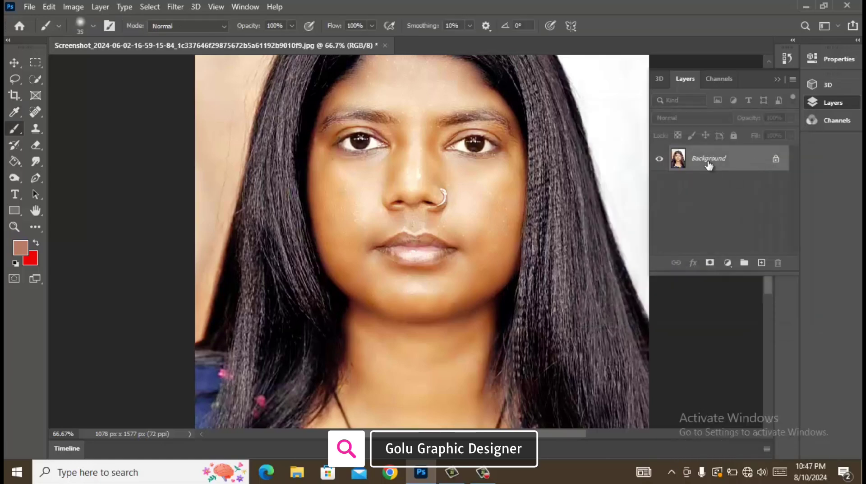
- Add a Solid Color fill layer in a dark red with hue 0
click(729, 263)
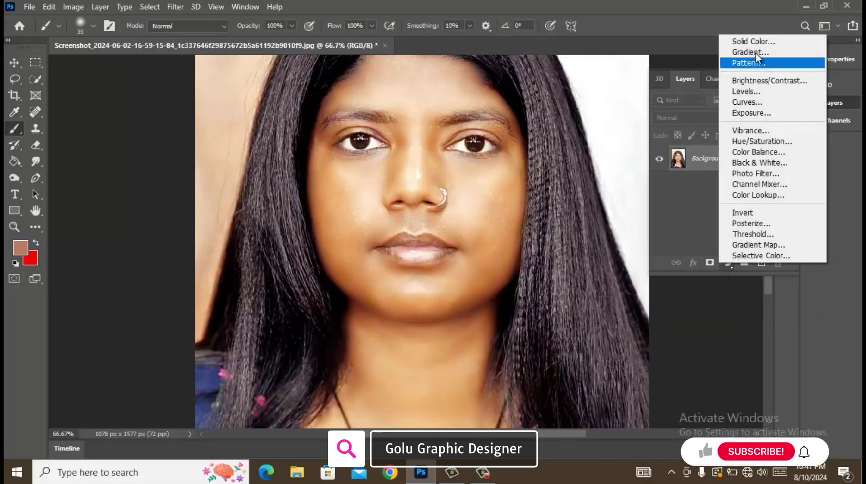
click(744, 41)
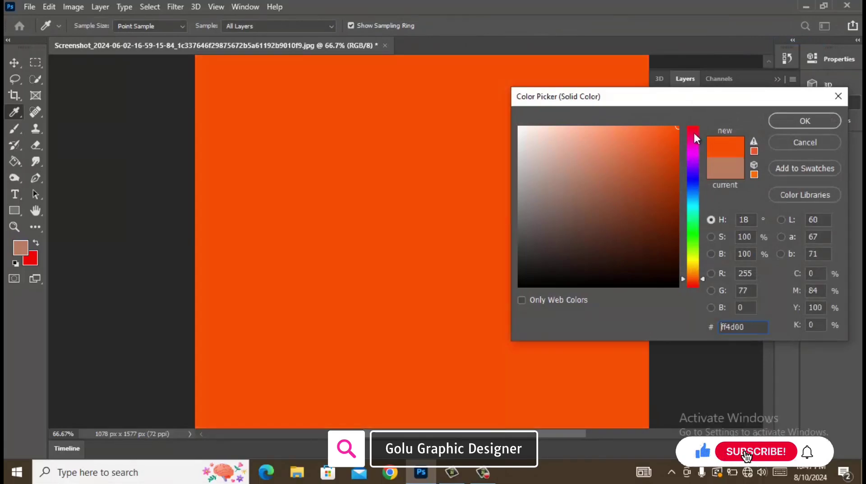
drag(694, 131, 697, 113)
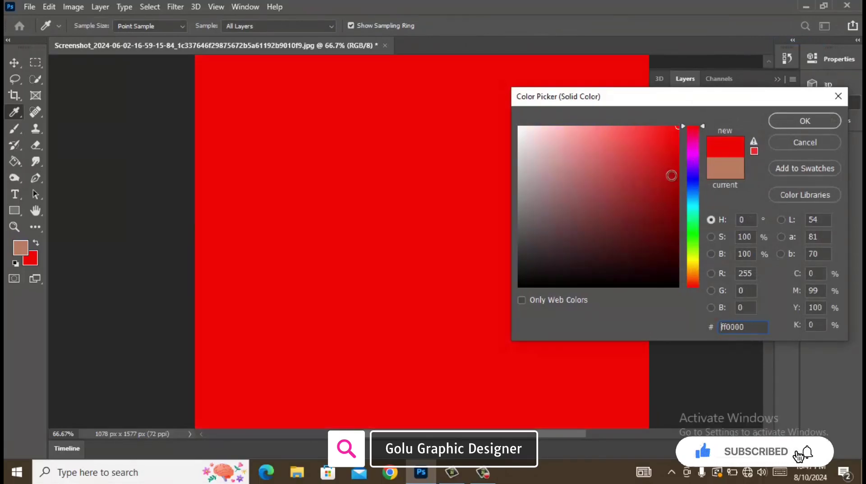
click(681, 175)
click(778, 121)
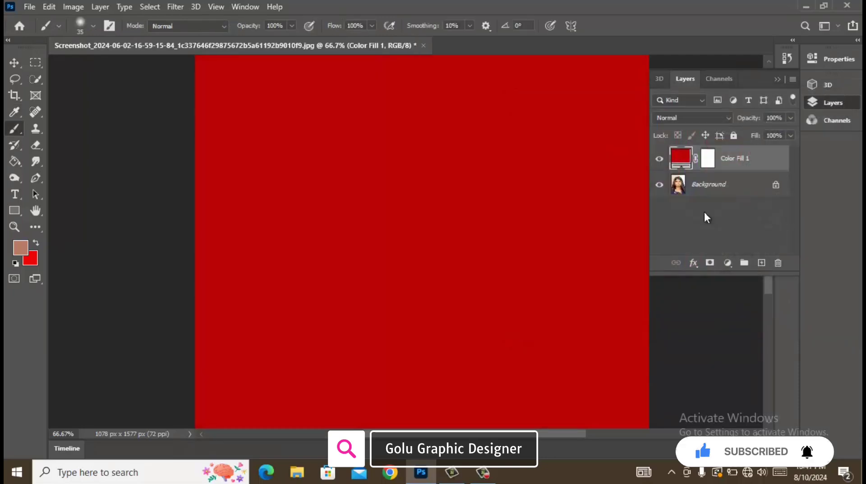
- Set the red fill layer's blend mode to Color Burn and invert its layer mask to black
click(683, 118)
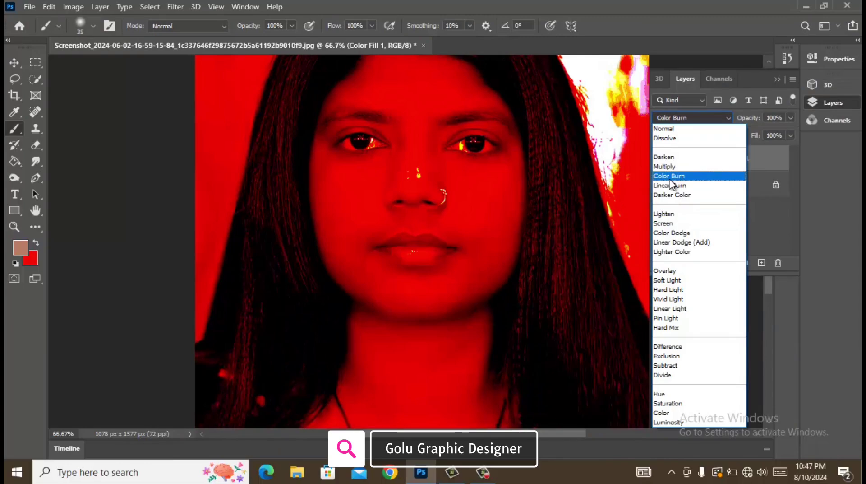
click(670, 176)
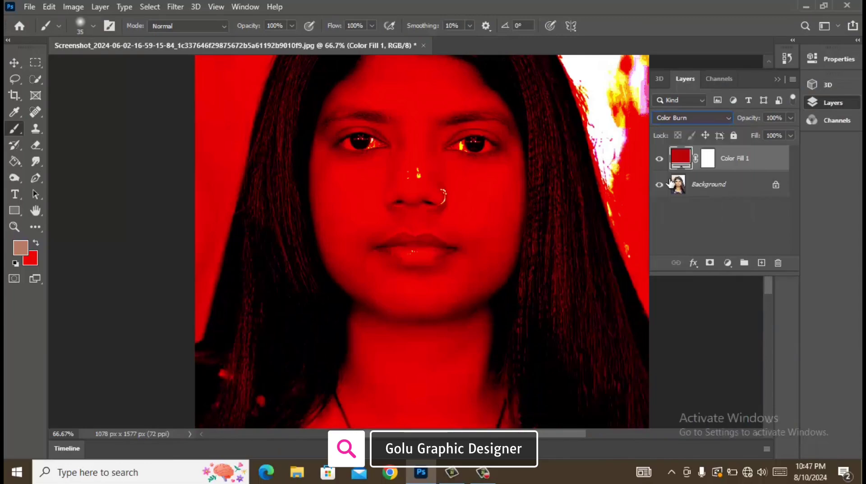
click(708, 159)
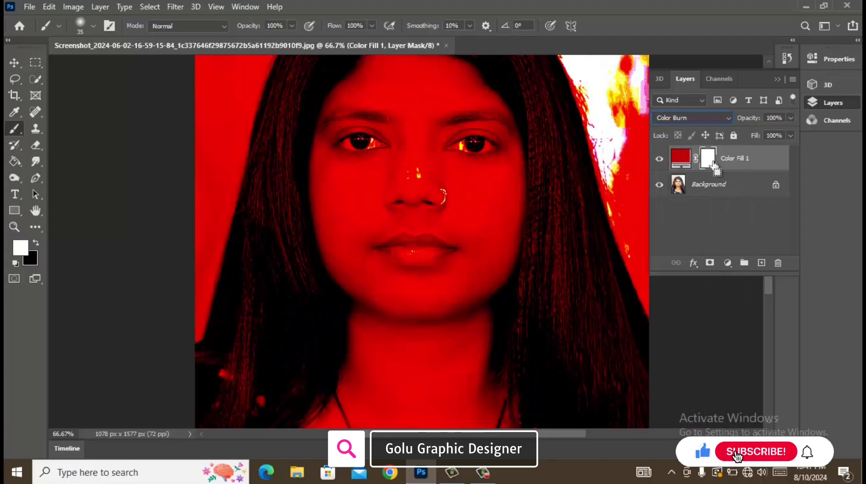
key(ctrl+i)
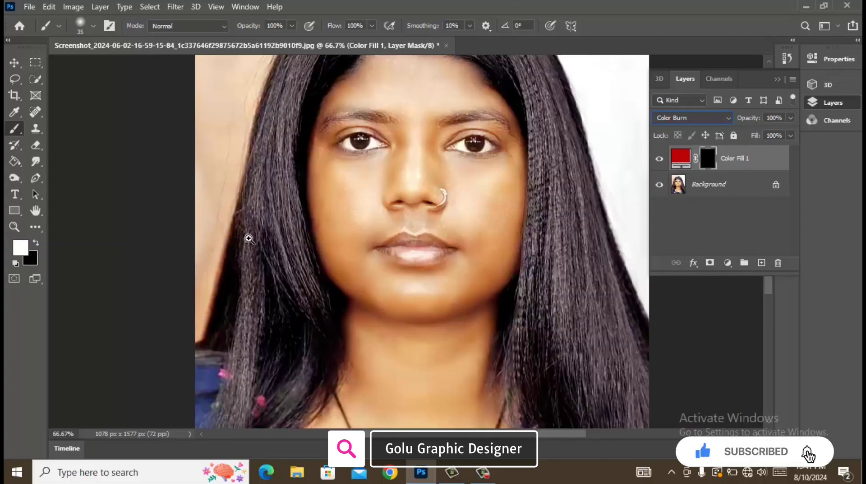
- Paint white on the fill layer's mask over both lips with a soft 15 px brush
ctrl+click(269, 236)
drag(524, 242, 394, 253)
drag(345, 243, 379, 269)
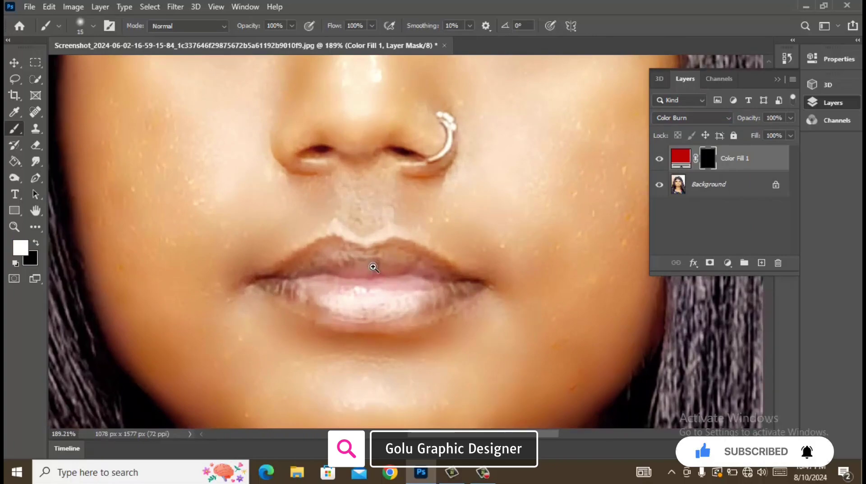
ctrl+click(373, 267)
mouse_move(374, 261)
mouse_down()
mouse_move(383, 243)
mouse_move(372, 248)
mouse_move(401, 241)
mouse_move(509, 294)
mouse_move(462, 319)
mouse_move(357, 336)
mouse_move(274, 318)
mouse_move(226, 291)
mouse_move(296, 245)
mouse_move(349, 250)
mouse_move(273, 267)
mouse_move(280, 301)
mouse_move(257, 296)
mouse_move(303, 309)
mouse_move(273, 309)
mouse_move(344, 316)
mouse_move(317, 321)
mouse_move(404, 320)
mouse_move(444, 314)
mouse_move(451, 284)
mouse_move(381, 255)
mouse_move(278, 274)
mouse_move(334, 274)
mouse_move(411, 302)
mouse_move(423, 281)
mouse_move(332, 276)
mouse_up()
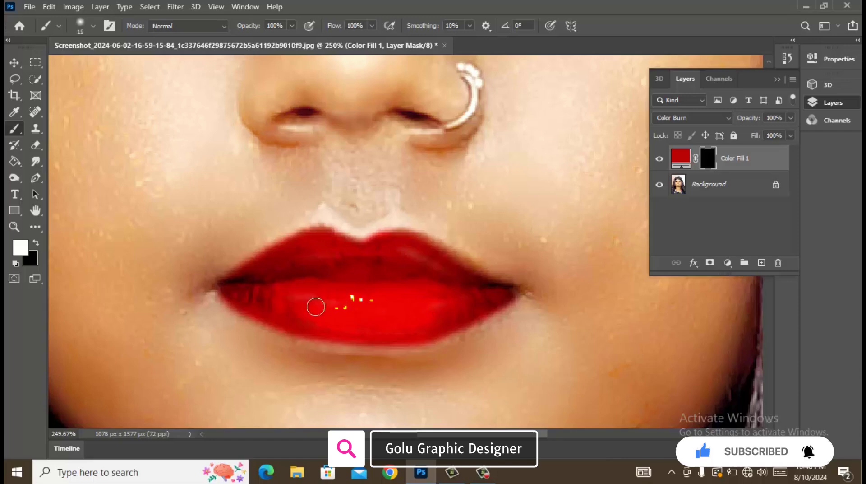
- Extend the red lip colour on the mask to both mouth corners and along the lower lip edge
drag(487, 285, 518, 290)
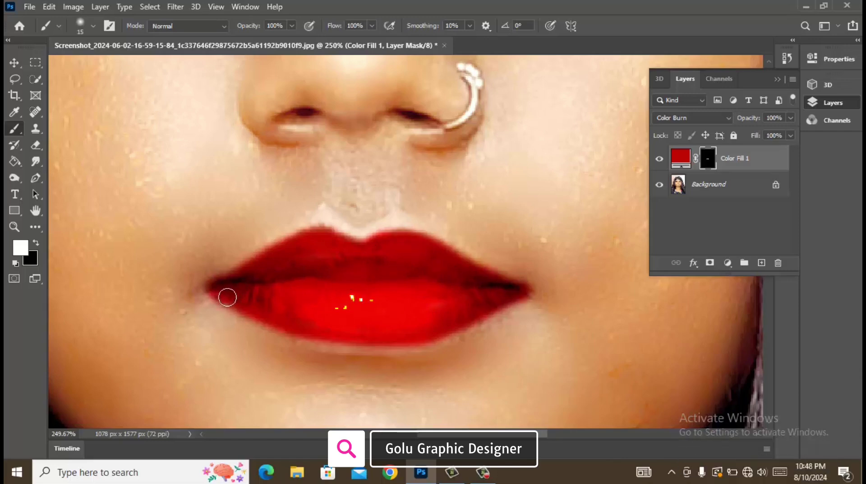
mouse_move(291, 330)
mouse_down()
mouse_move(251, 311)
mouse_move(336, 343)
mouse_move(394, 343)
mouse_move(446, 330)
mouse_move(513, 294)
mouse_up()
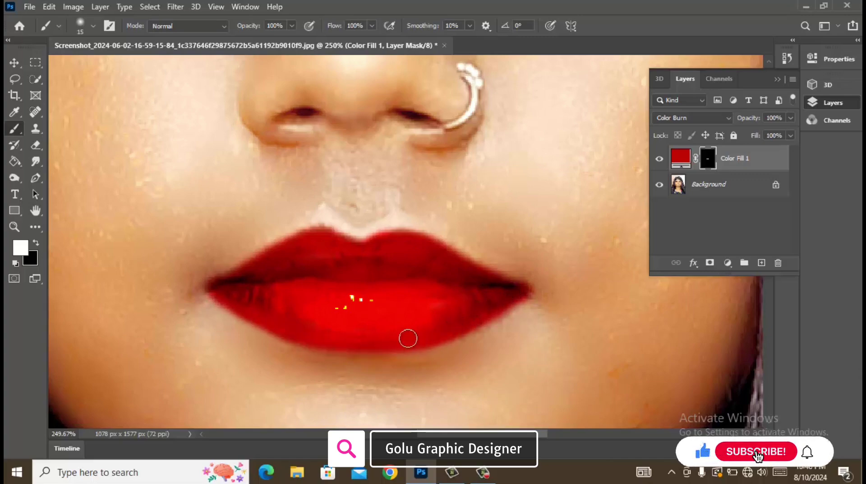
drag(498, 236, 449, 245)
- Apply Auto Contrast to the Background layer beneath the red lip fill
key(ctrl+0)
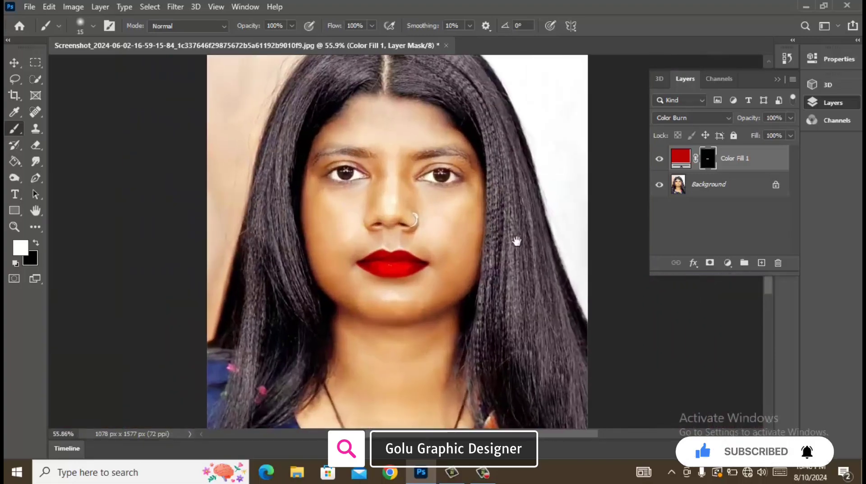
drag(517, 236, 512, 230)
click(716, 194)
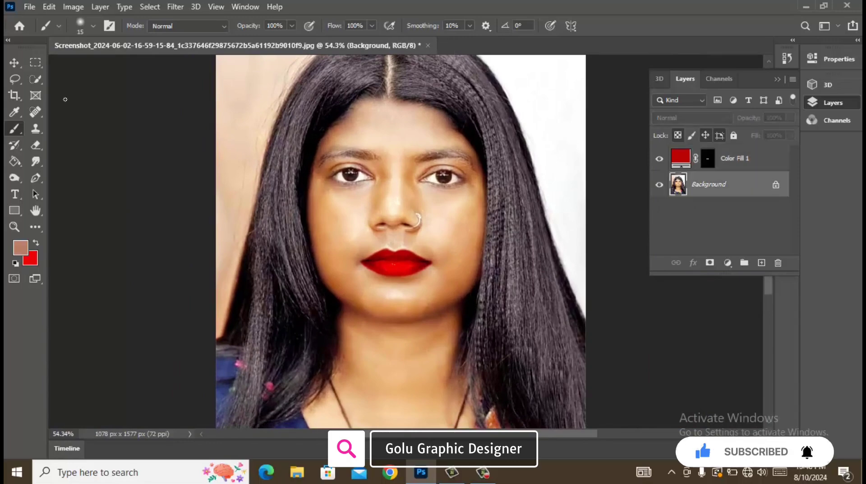
click(73, 7)
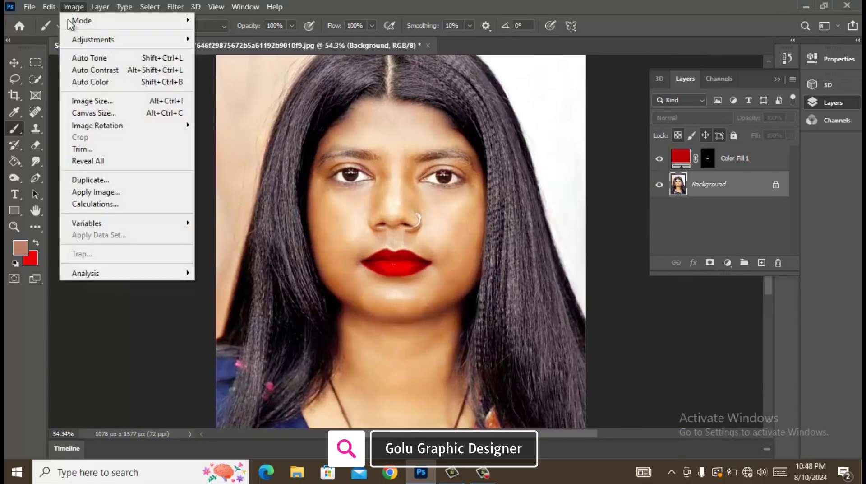
click(95, 69)
- Brighten the Background layer with a Curves adjustment, raising the RGB curve slightly in the upper midtones
click(73, 8)
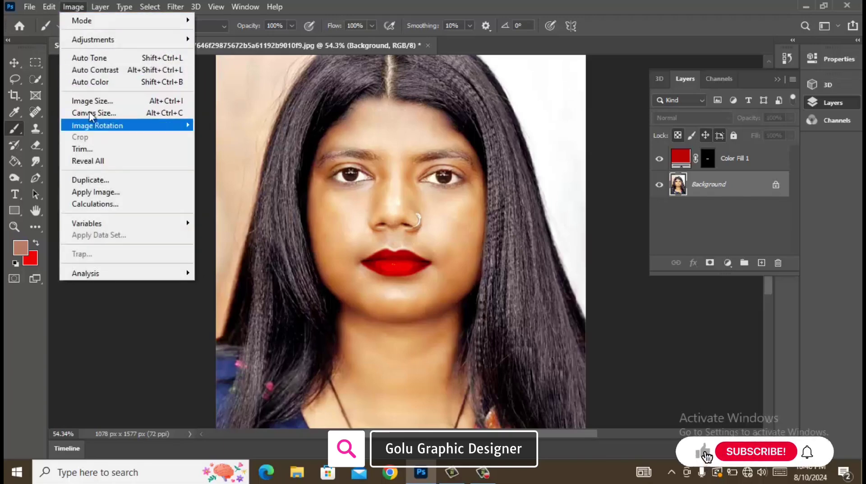
mouse_move(101, 40)
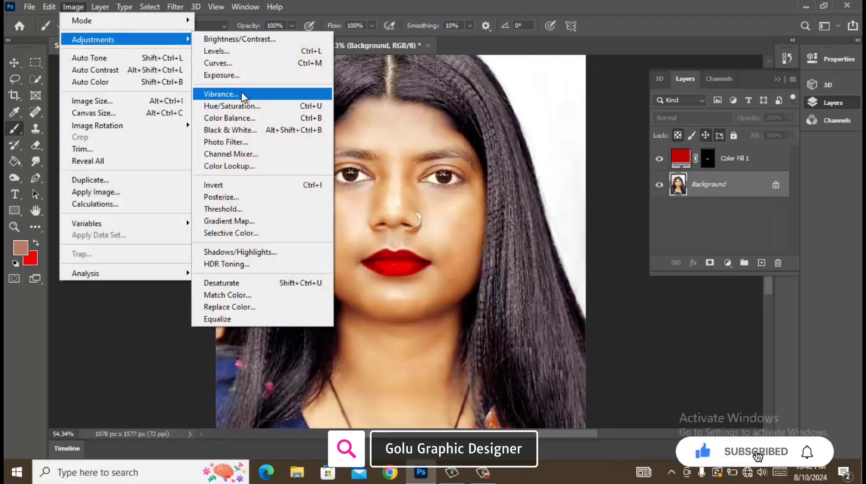
click(241, 64)
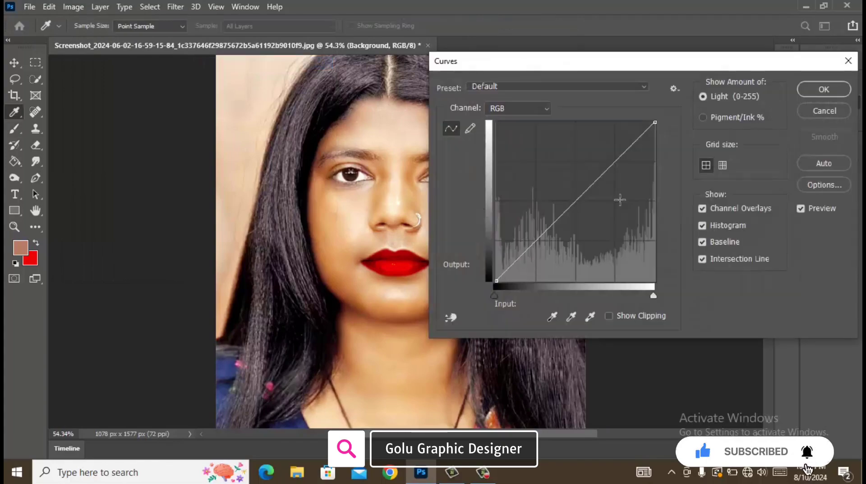
drag(604, 176, 594, 165)
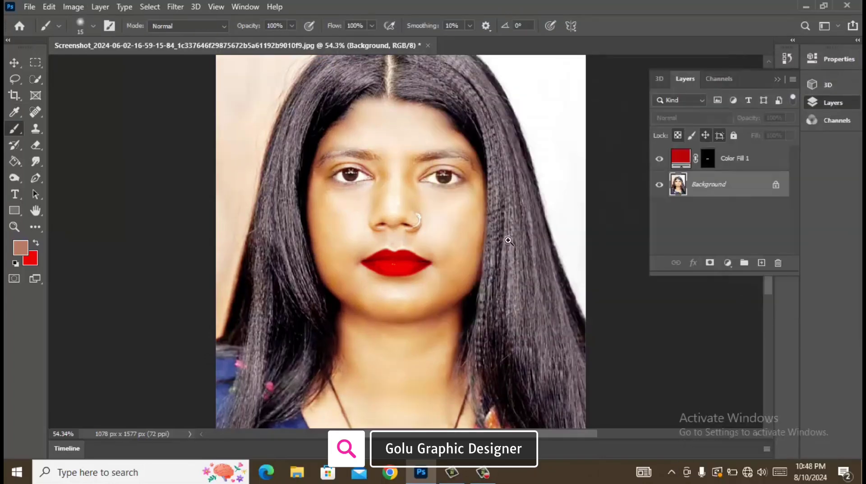
scroll(494, 244, down, 3)
scroll(493, 244, up, 1)
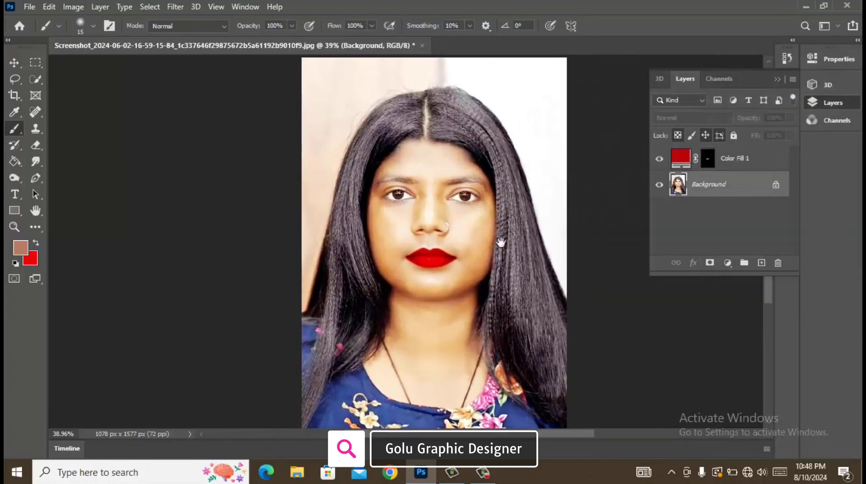
scroll(548, 246, down, 1)
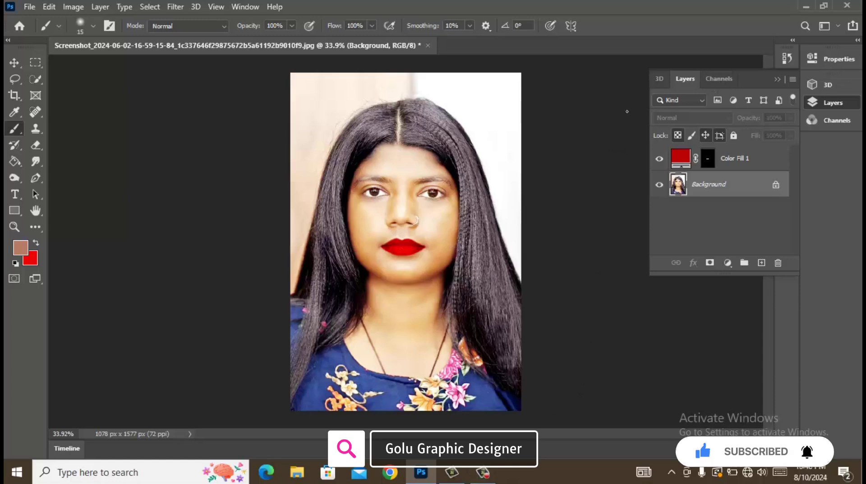
- Save a copy of the retouched portrait to the Desktop as a JPEG named fgd
key(ctrl+shift+s)
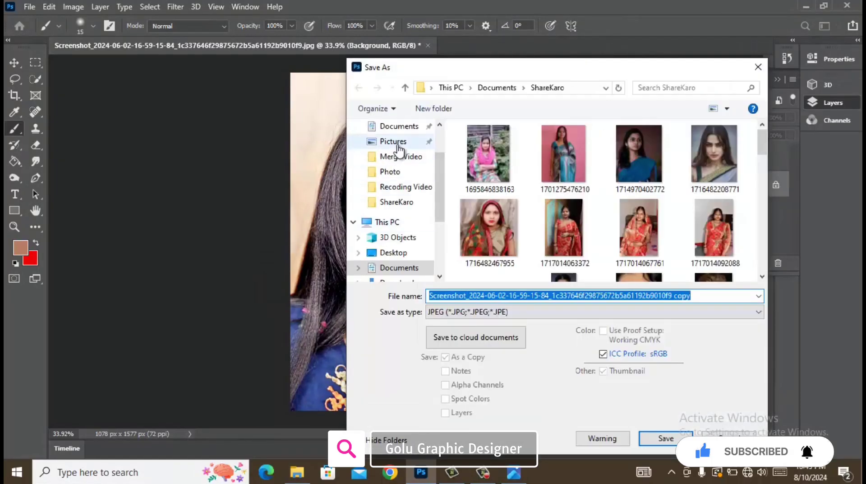
click(393, 252)
triple_click(513, 299)
text(fgd)
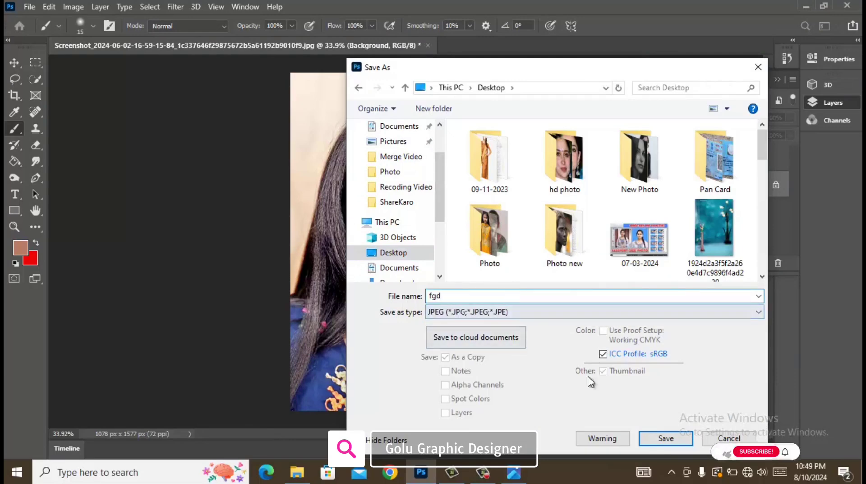
click(460, 311)
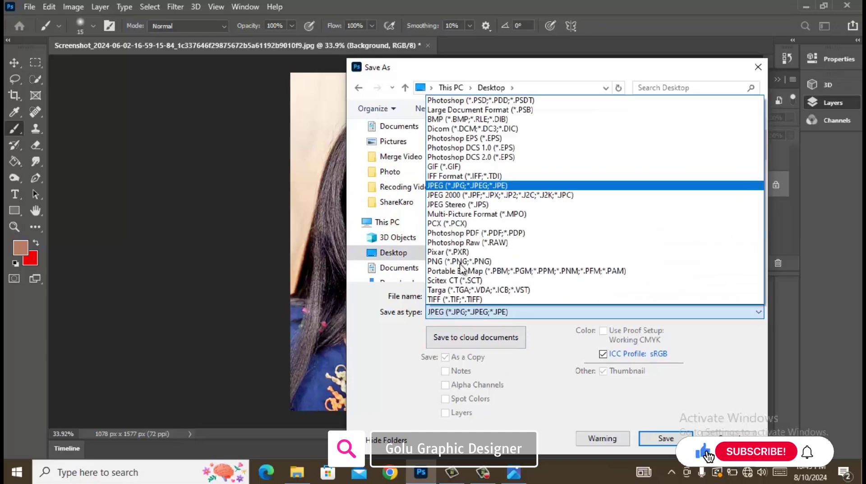
click(465, 185)
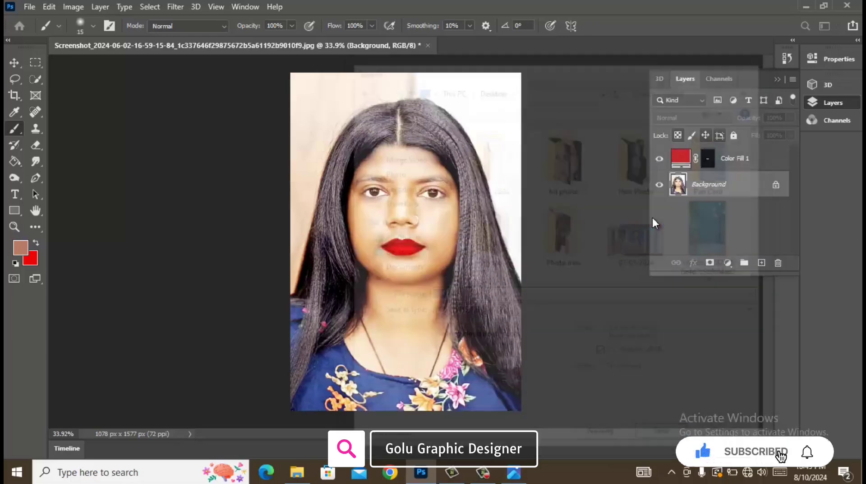
click(509, 107)
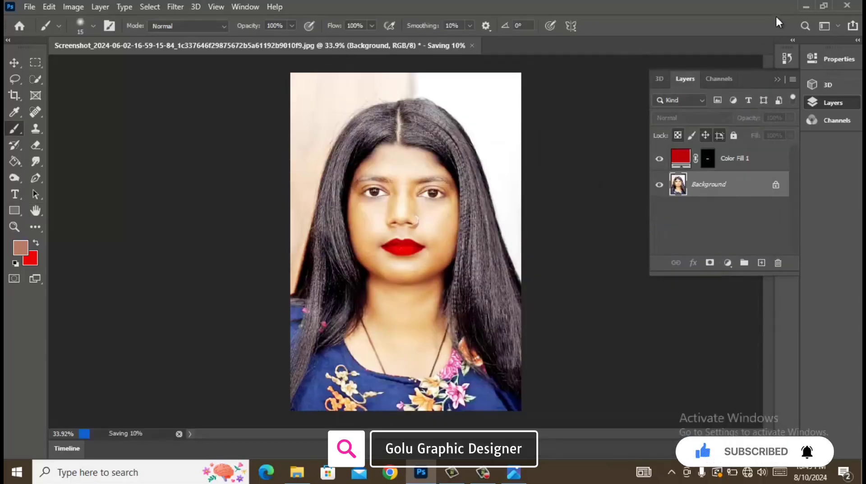